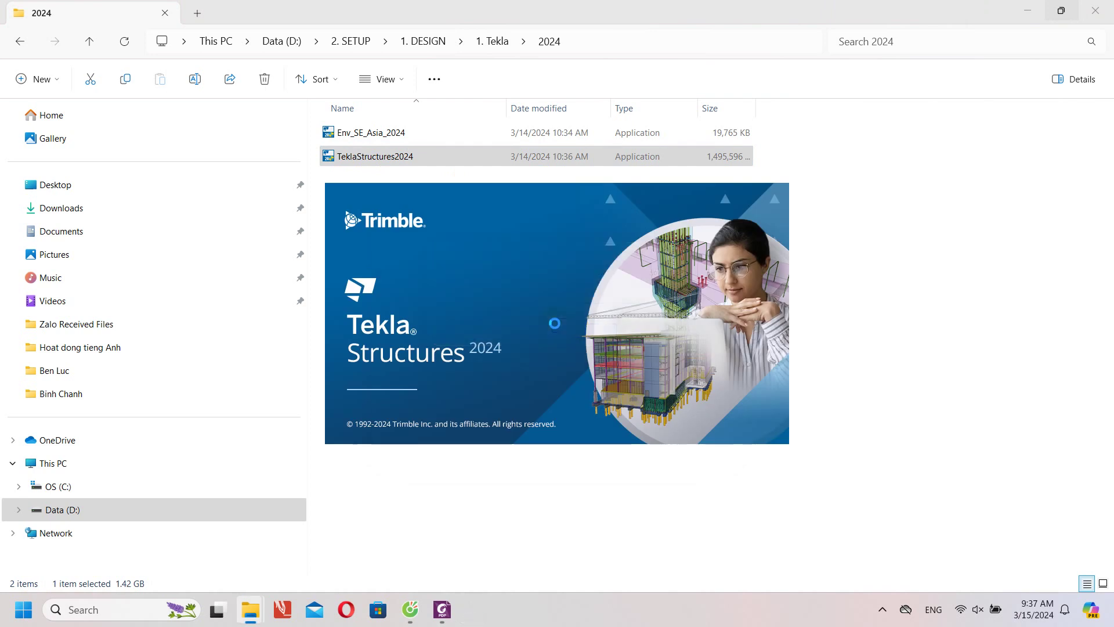
Start the Tekla Structures 2024 installation and accept the terms of the license agreement.
{"action": "left_click", "coordinate": [624, 412]}
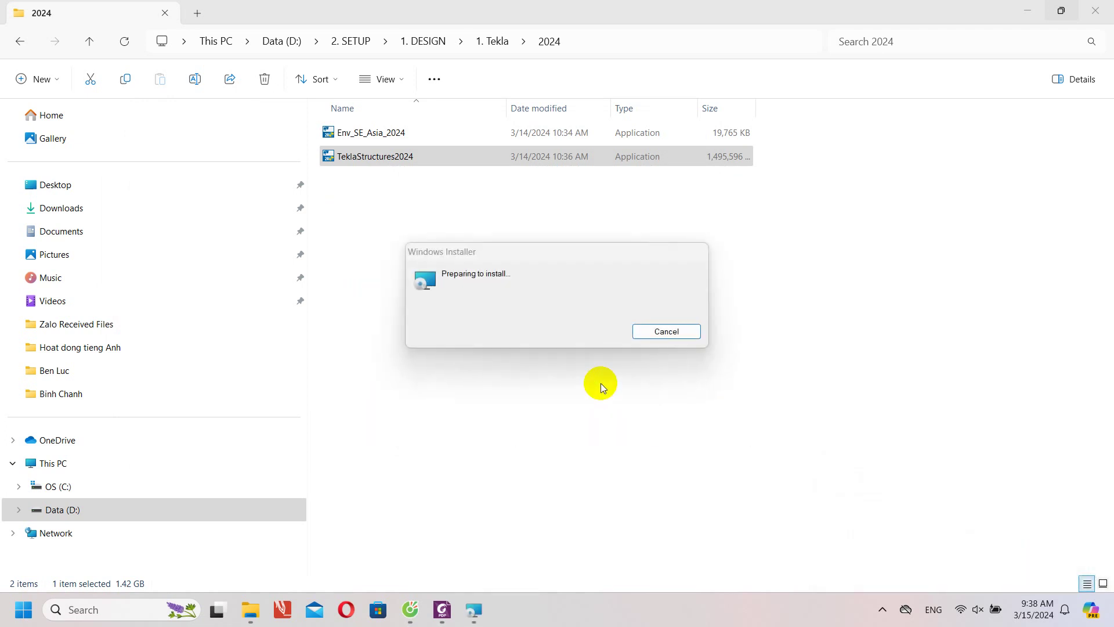
{"action": "left_click", "coordinate": [629, 419]}
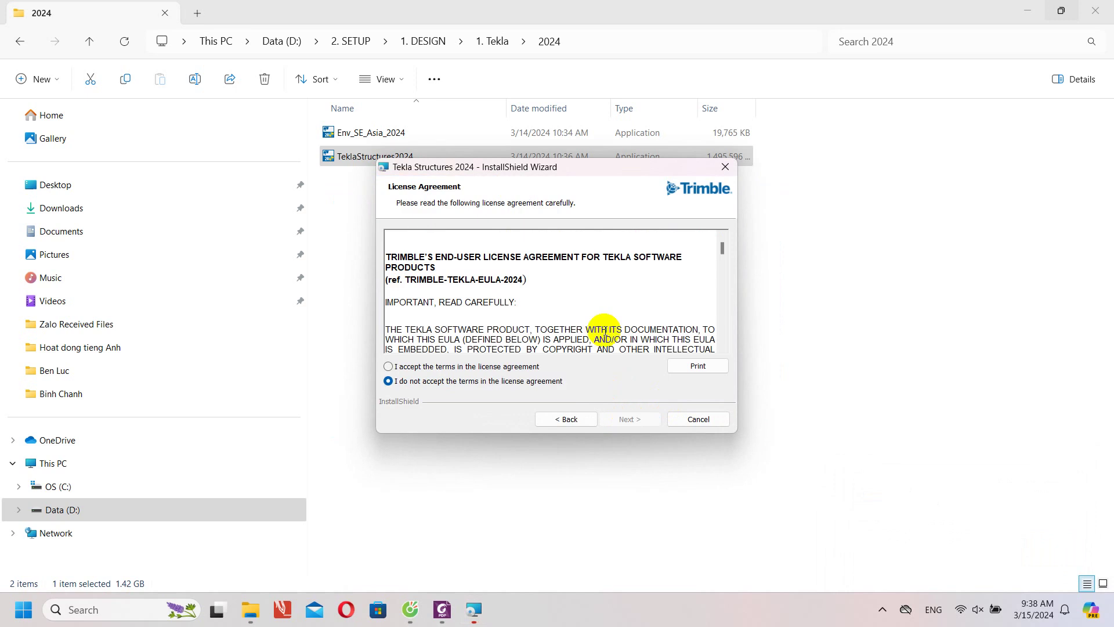
{"action": "left_click", "coordinate": [396, 368]}
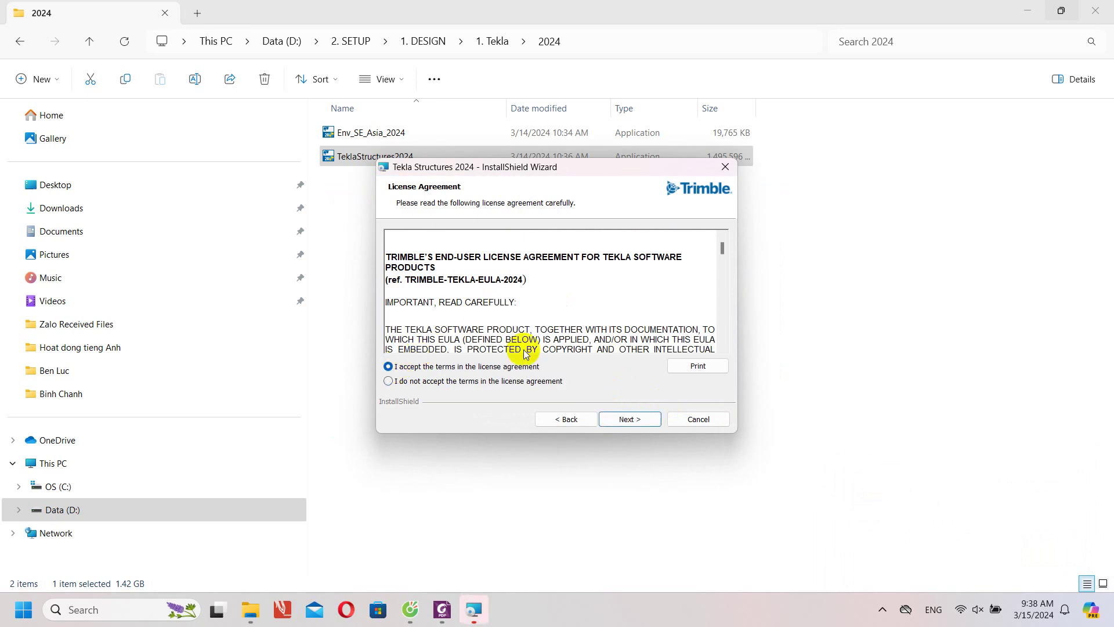
{"action": "left_click", "coordinate": [631, 419]}
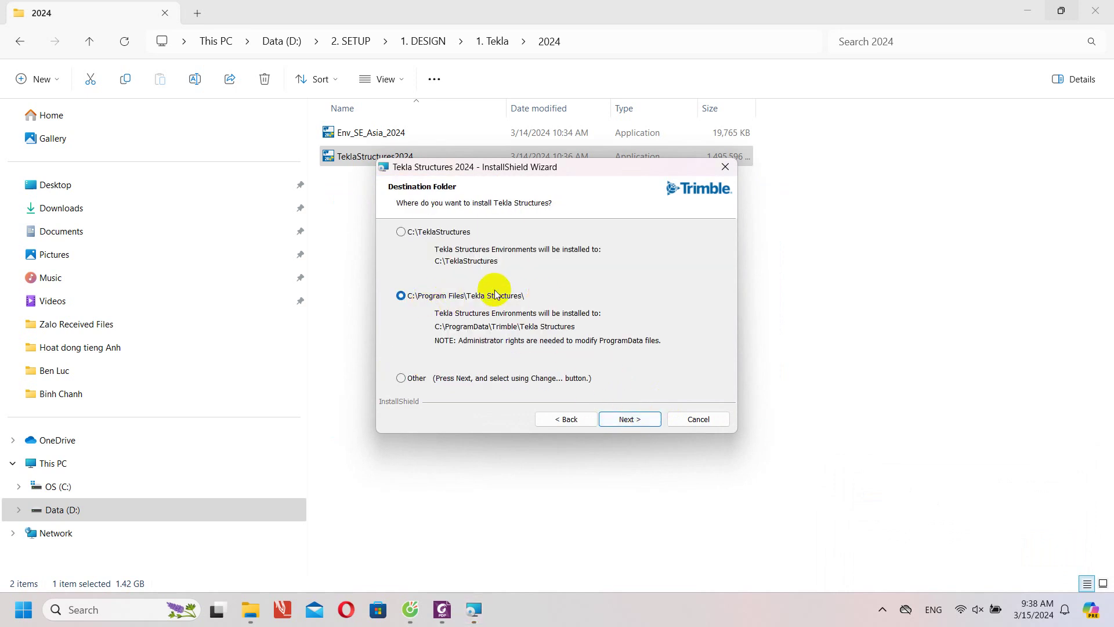
Install to C:\Program Files\Tekla Structures\ with models in C:\TeklaStructuresModels\ and the Default environment included, and finish the wizard.
{"action": "left_click", "coordinate": [635, 423]}
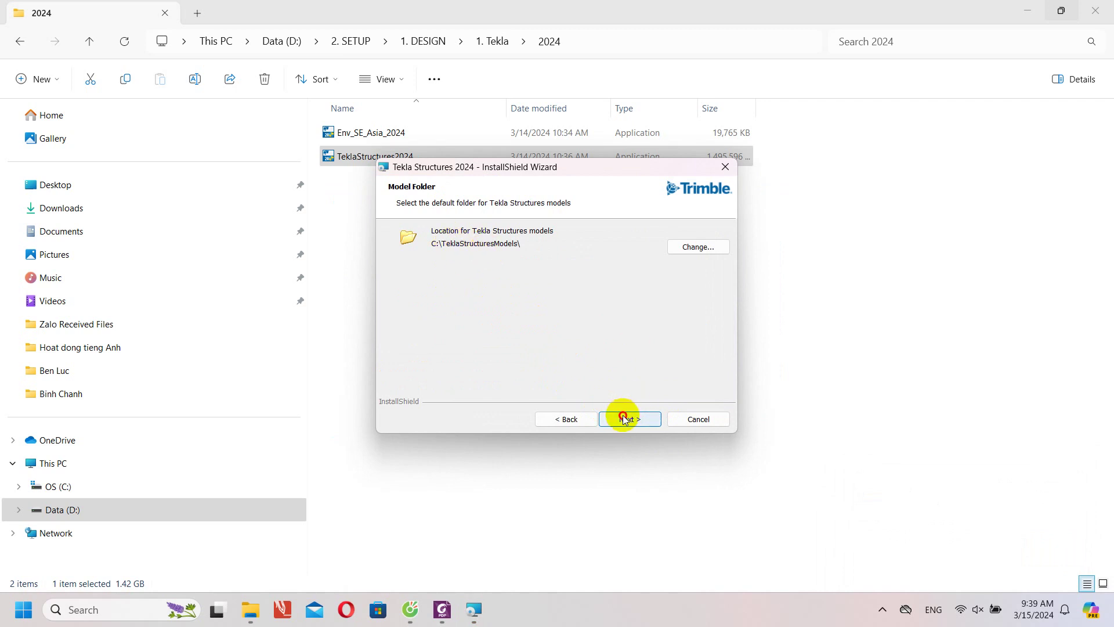
{"action": "left_click", "coordinate": [624, 418]}
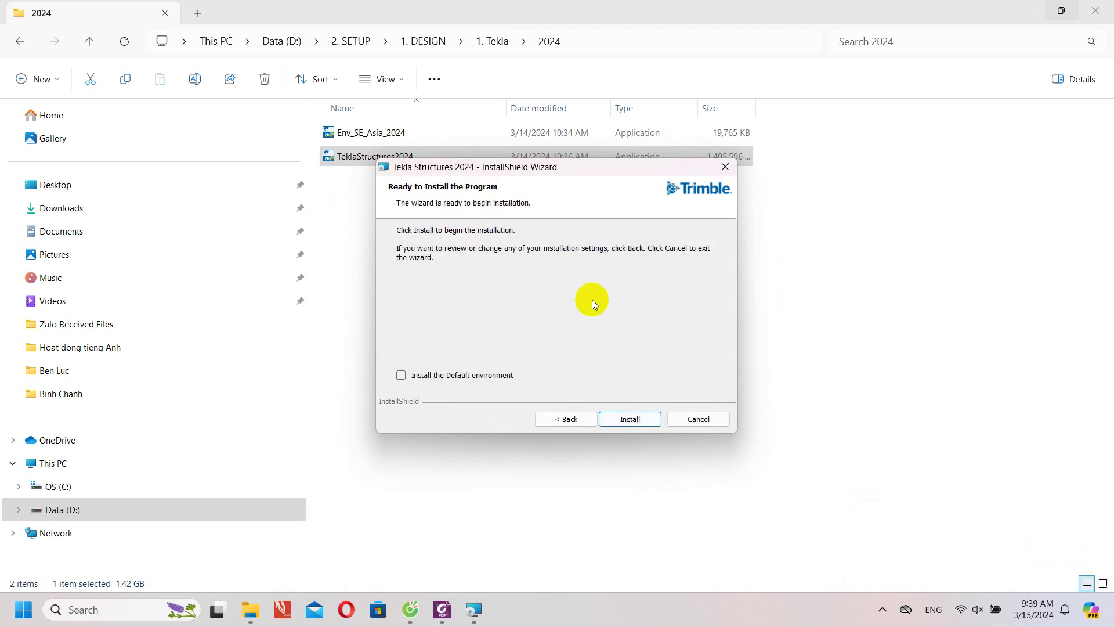
{"action": "left_click", "coordinate": [401, 376]}
{"action": "left_click", "coordinate": [621, 417]}
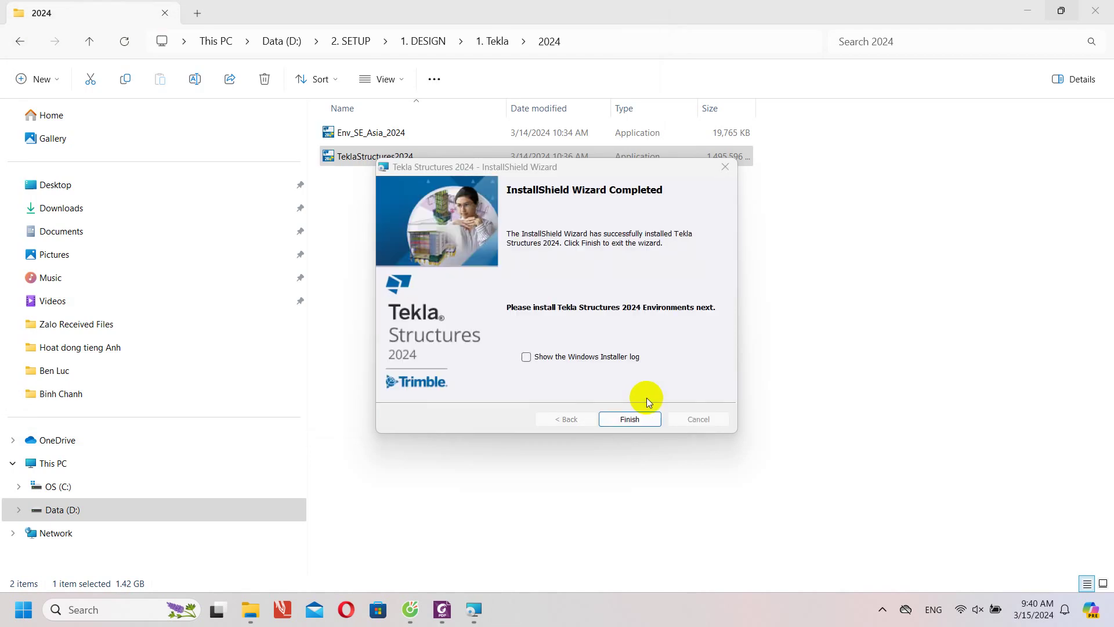
{"action": "left_click", "coordinate": [631, 417]}
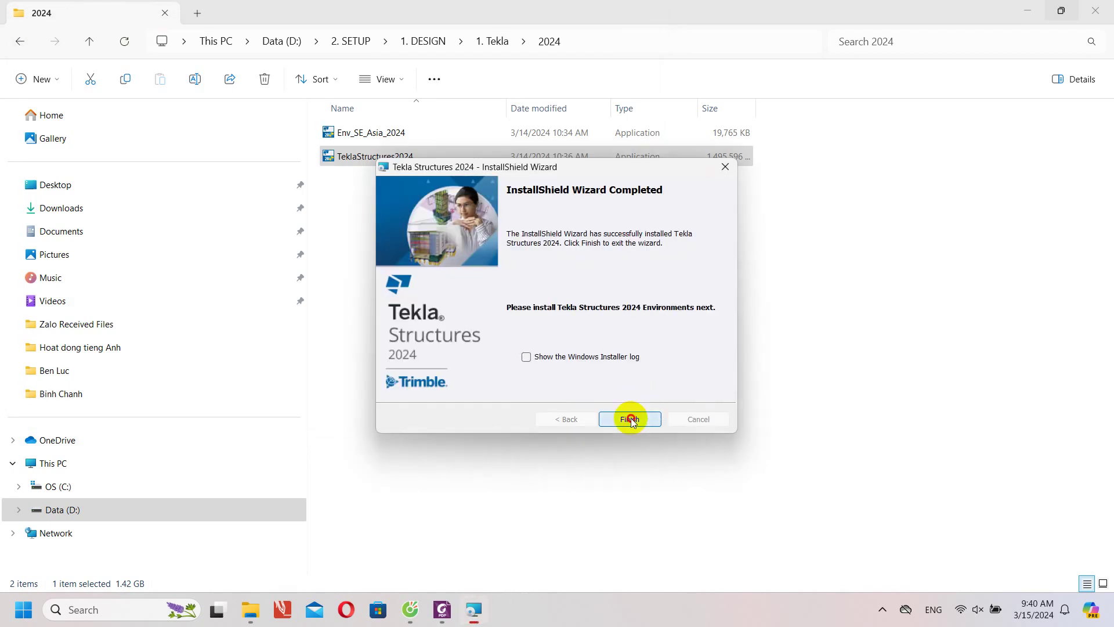
Run the Env_SE_Asia_2024 installer, install the SE_Asia environment to its proposed folder and finish the wizard.
{"action": "left_click", "coordinate": [391, 138]}
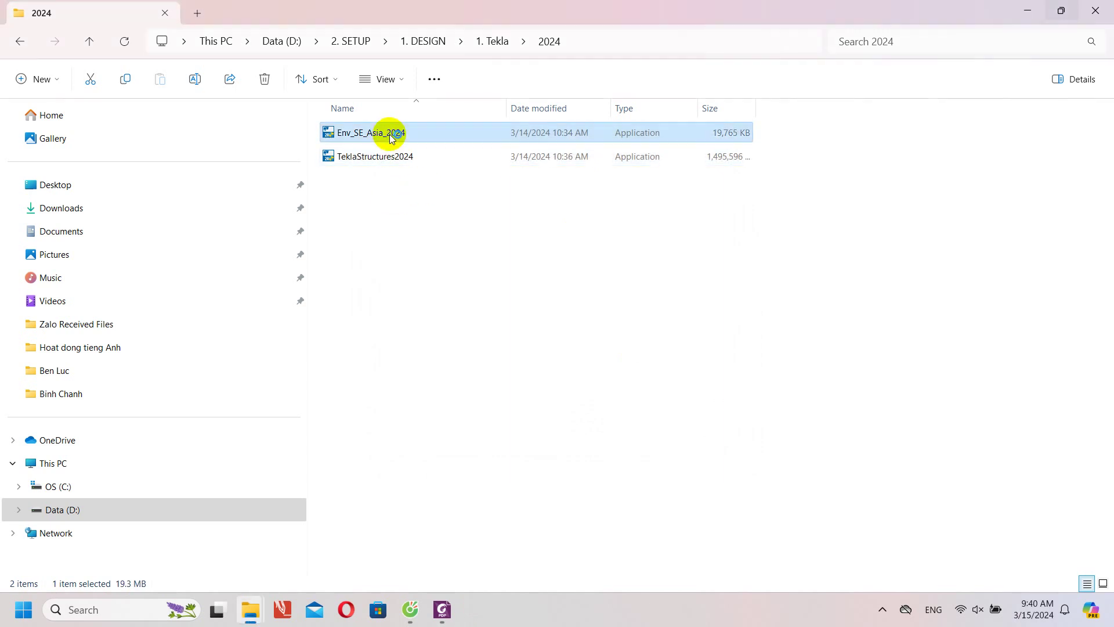
{"action": "double_click", "coordinate": [392, 138]}
{"action": "left_click", "coordinate": [589, 330]}
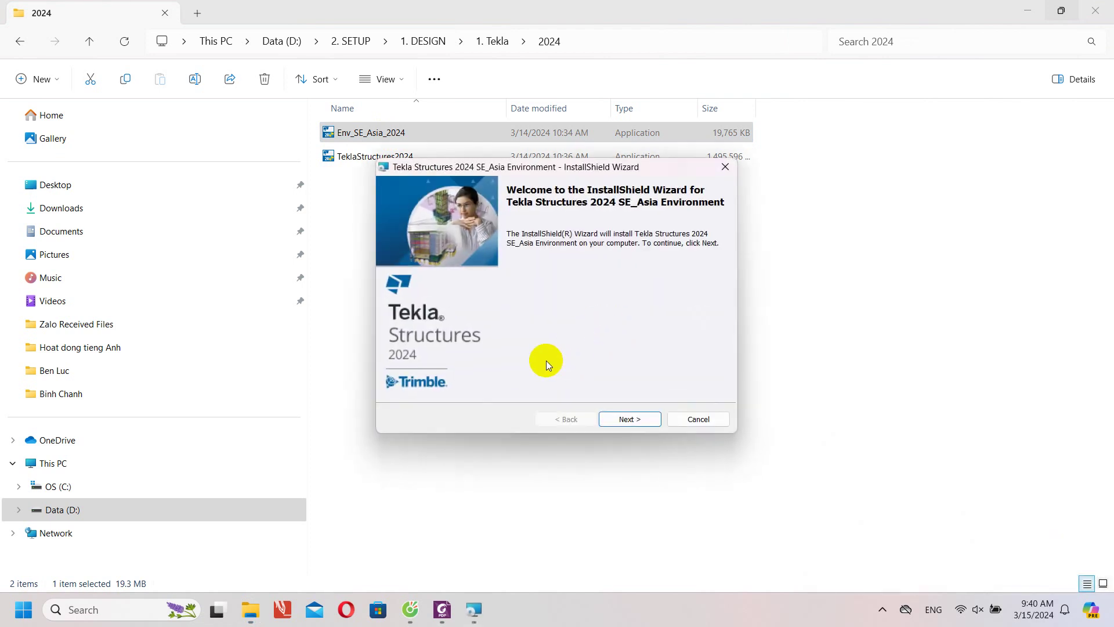
{"action": "left_click", "coordinate": [633, 419]}
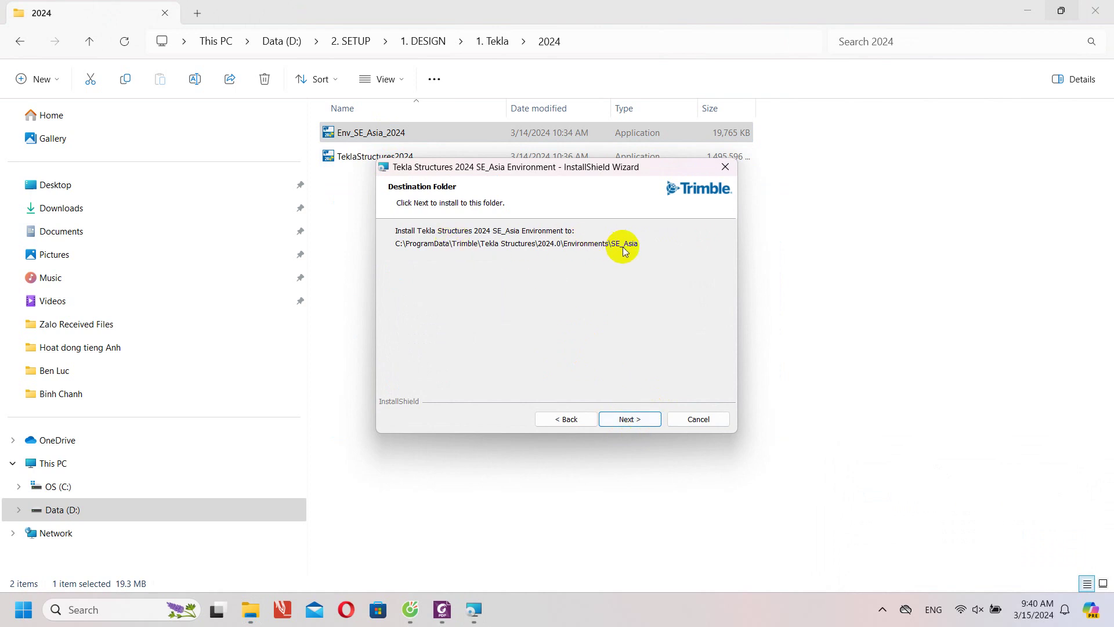
{"action": "left_click", "coordinate": [630, 418]}
{"action": "left_click", "coordinate": [633, 417]}
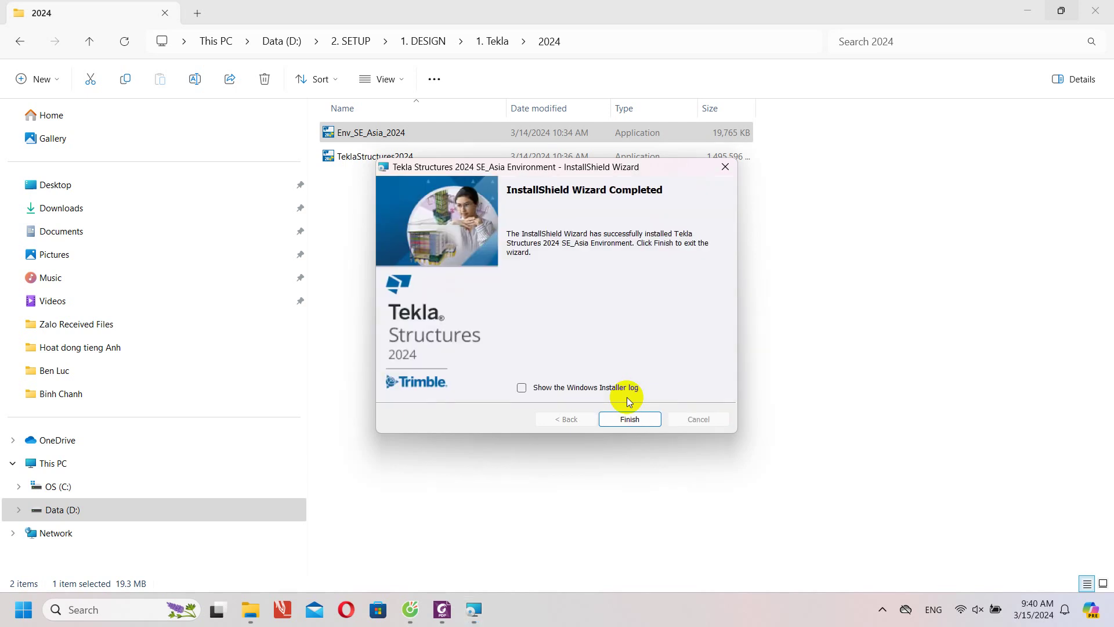
{"action": "left_click", "coordinate": [630, 418]}
{"action": "left_click", "coordinate": [624, 355]}
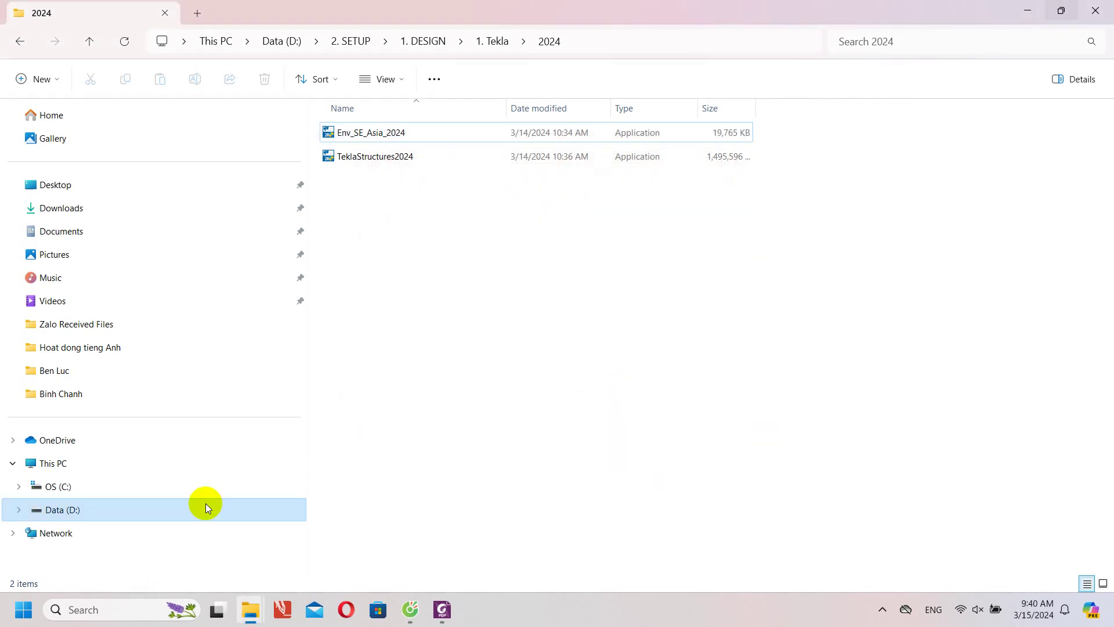
Search Windows for "tekla structures 2024" and launch Tekla Structures 2024.
{"action": "left_click", "coordinate": [98, 610]}
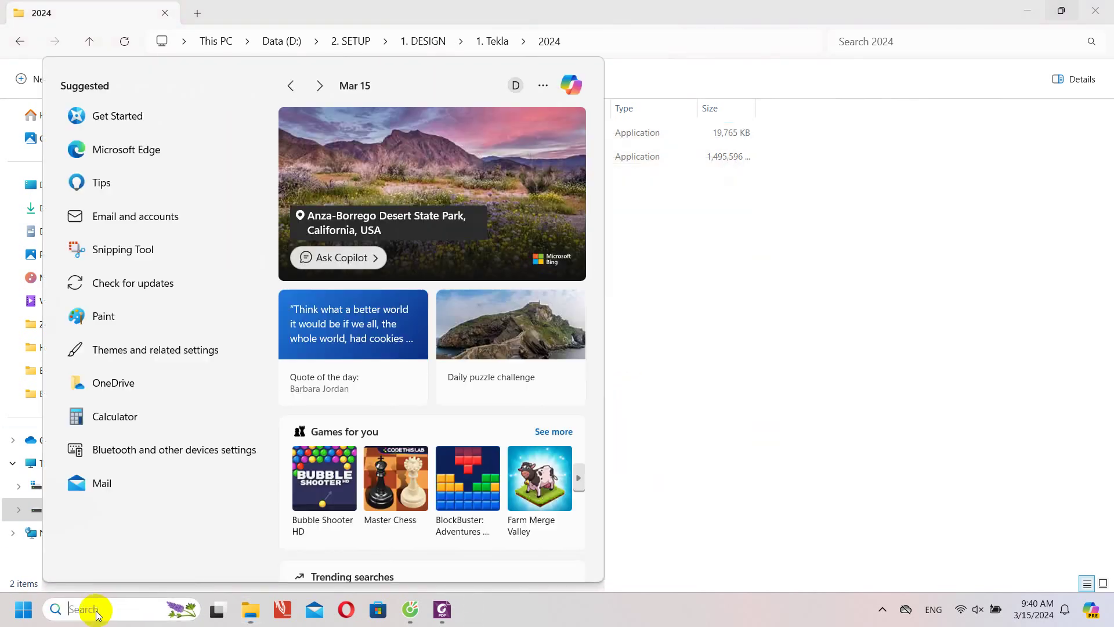
{"action": "type", "text": "tel"}
{"action": "key", "text": "BackSpace"}
{"action": "type", "text": "kla"}
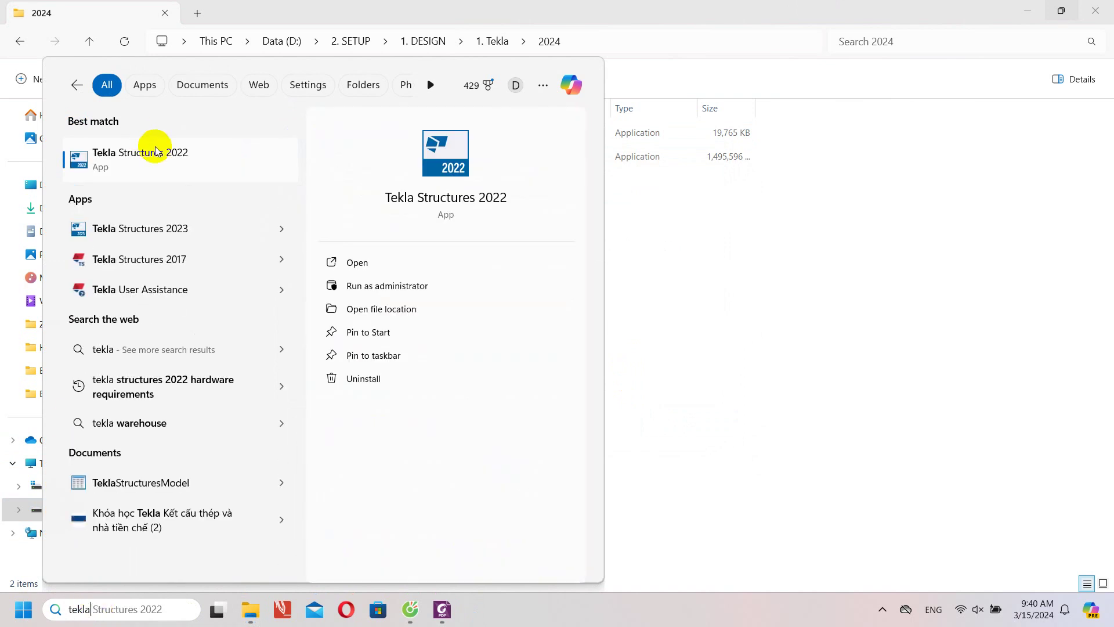
{"action": "type", "text": " structures 2"}
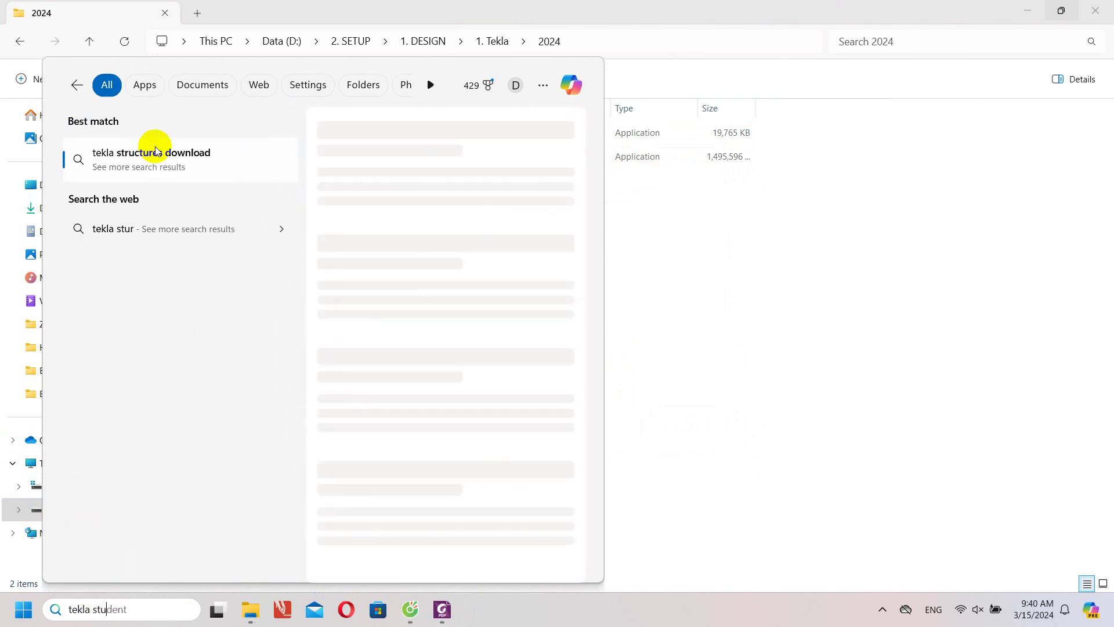
{"action": "type", "text": "024"}
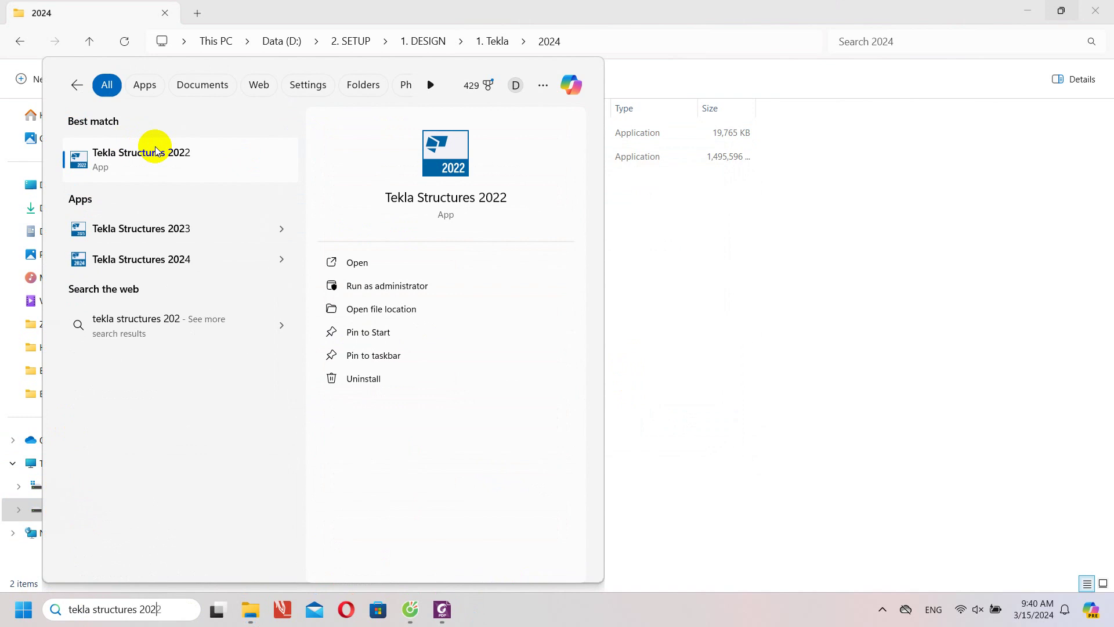
{"action": "left_click", "coordinate": [163, 162]}
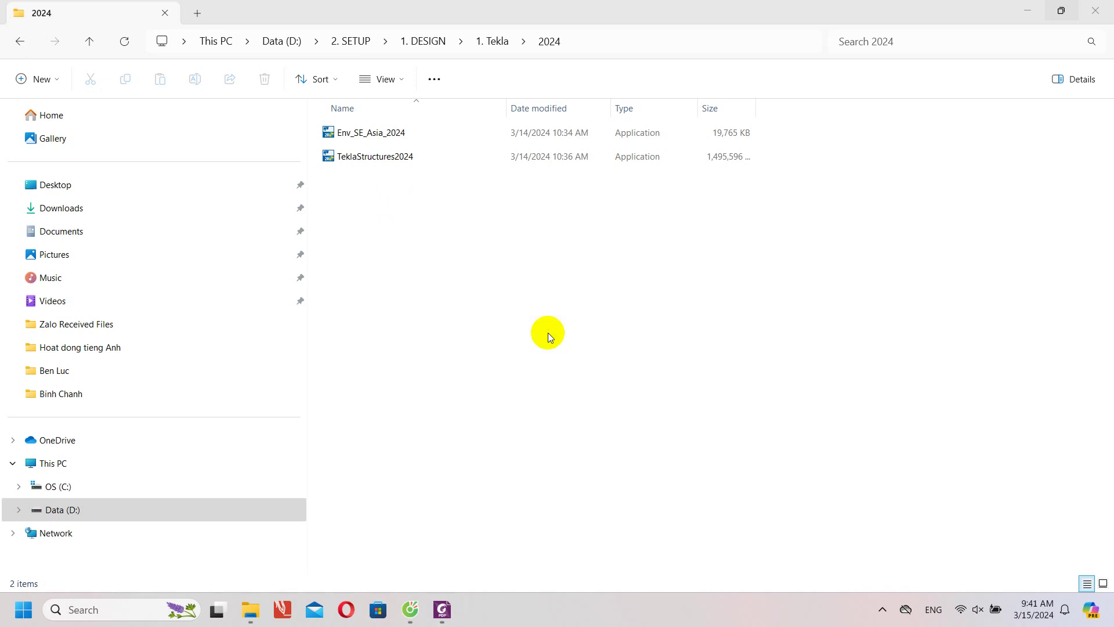
Set the Tekla Structures language to English and confirm it.
{"action": "left_click", "coordinate": [530, 240]}
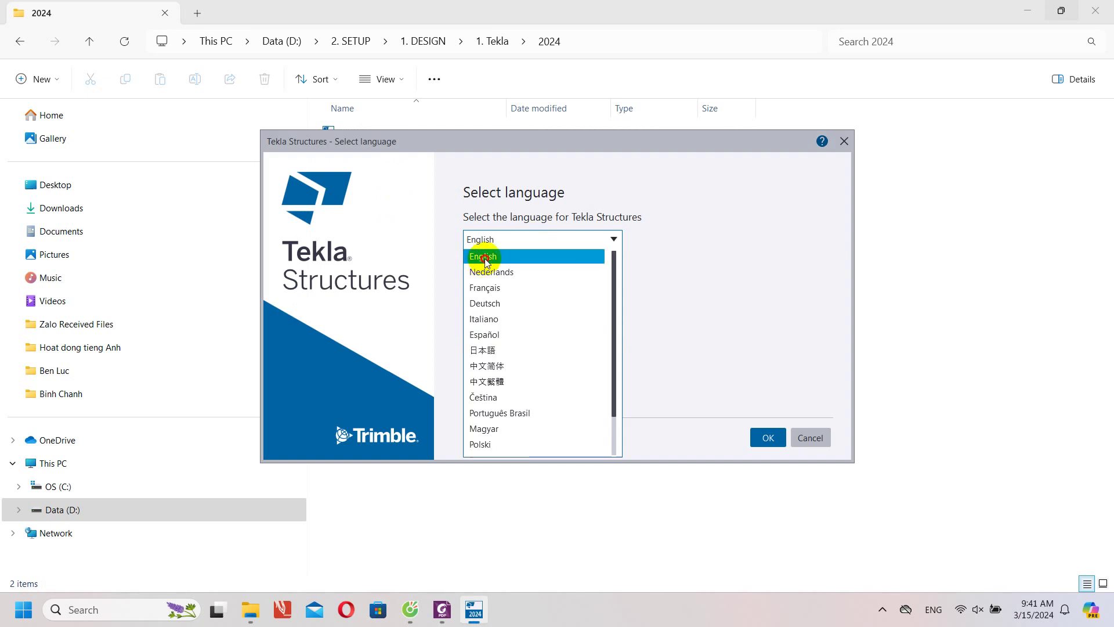
{"action": "left_click", "coordinate": [484, 257]}
{"action": "left_click", "coordinate": [767, 438]}
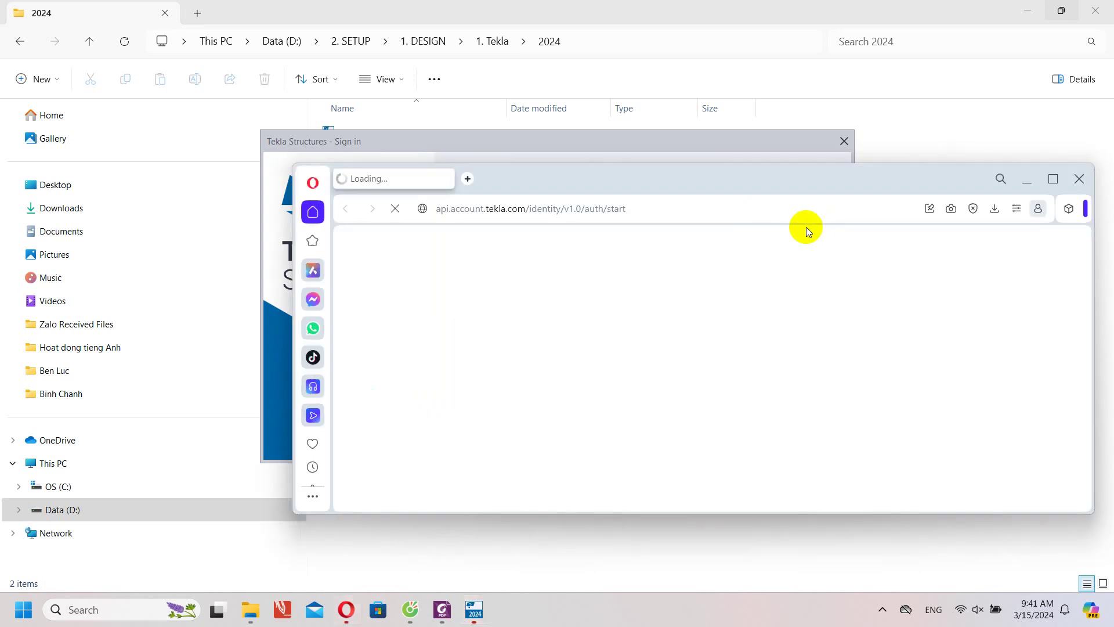
Minimize the sign-in browser, dismiss the Sign in dialog and choose the Tekla subscription as the license source.
{"action": "left_click", "coordinate": [1029, 181]}
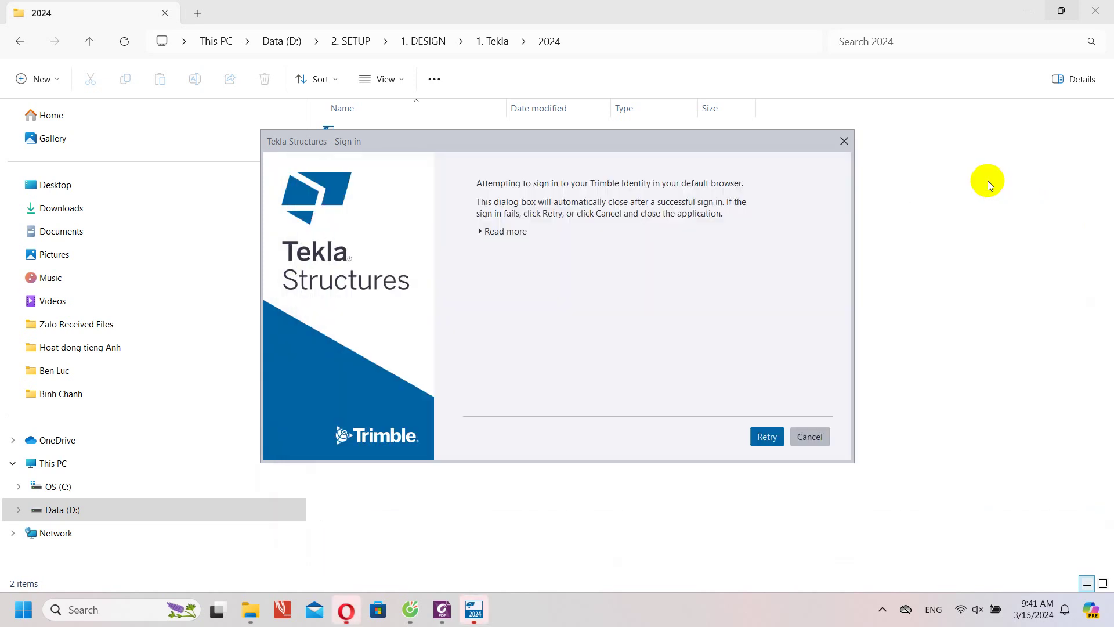
{"action": "left_click", "coordinate": [845, 141]}
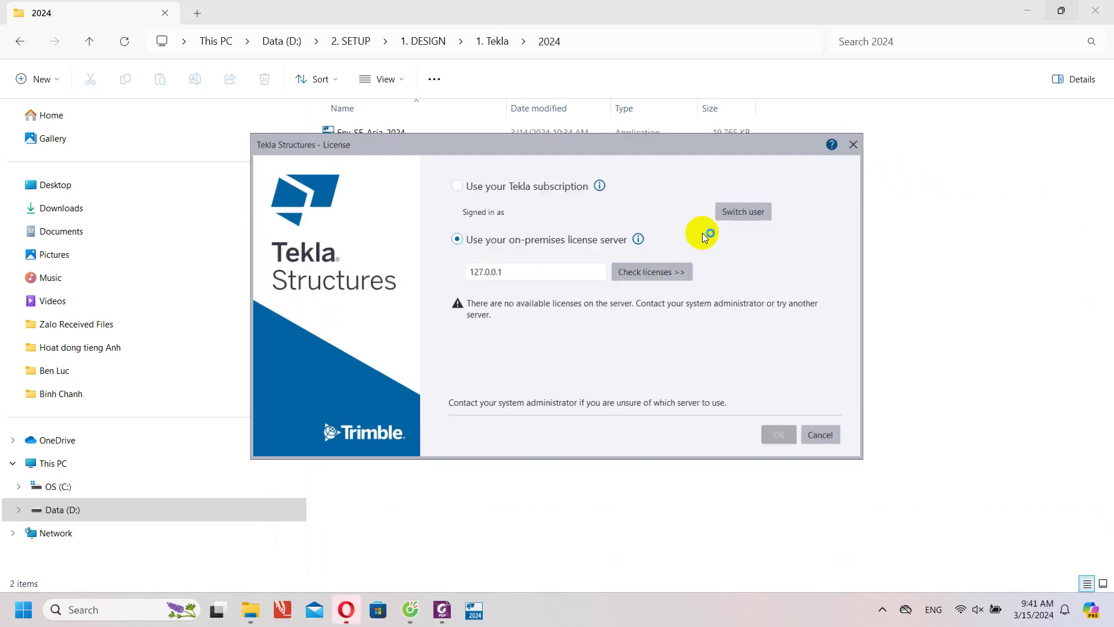
{"action": "left_click", "coordinate": [471, 184]}
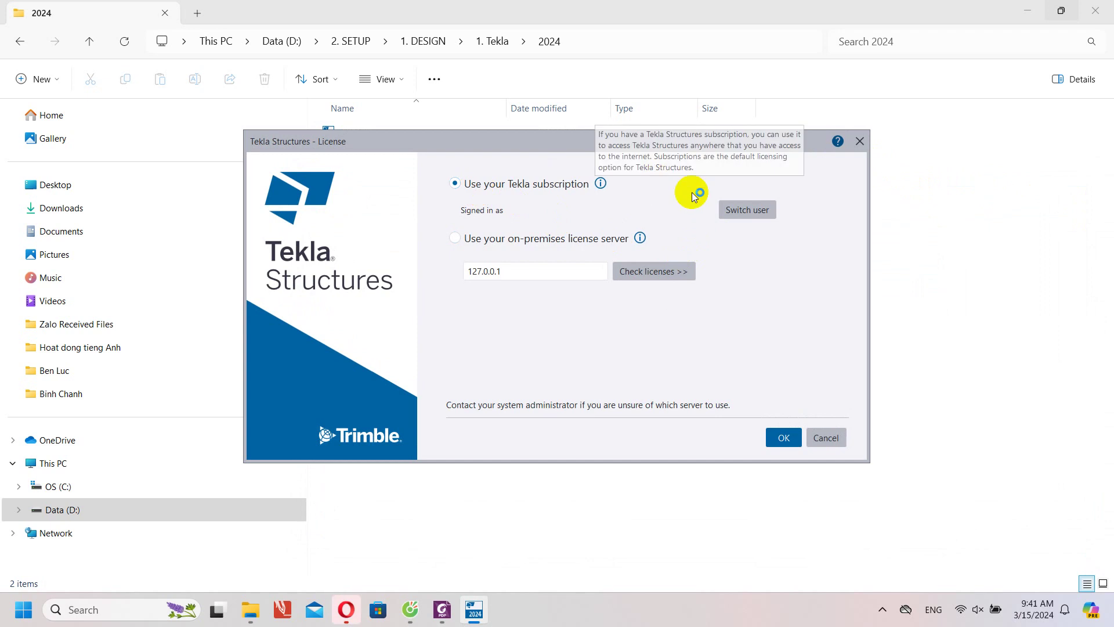
{"action": "left_click", "coordinate": [762, 215]}
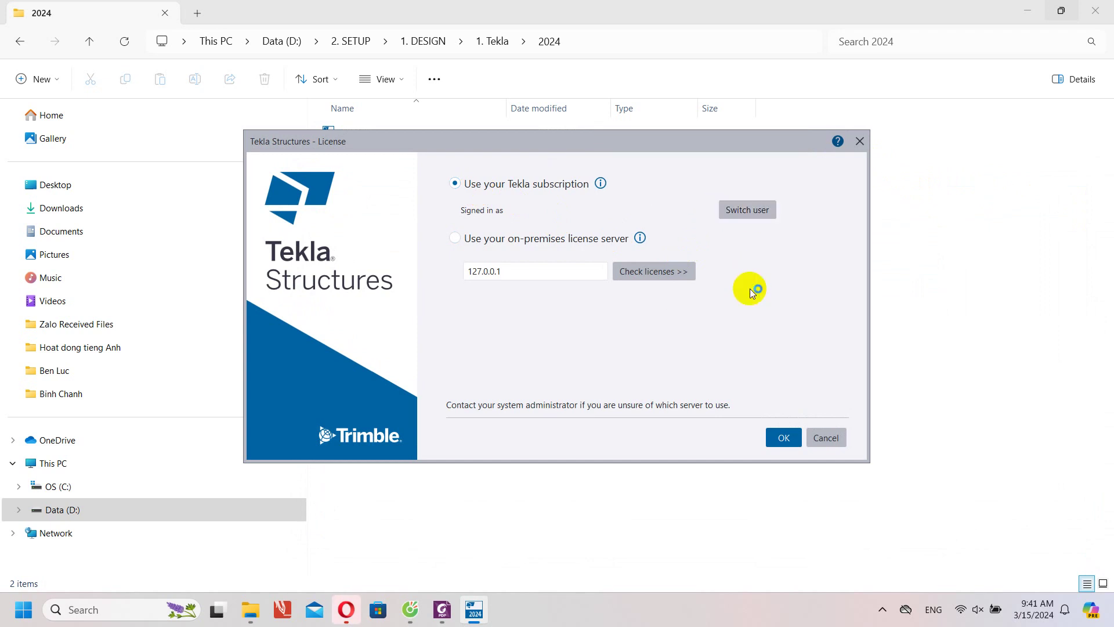
{"action": "left_click", "coordinate": [782, 440]}
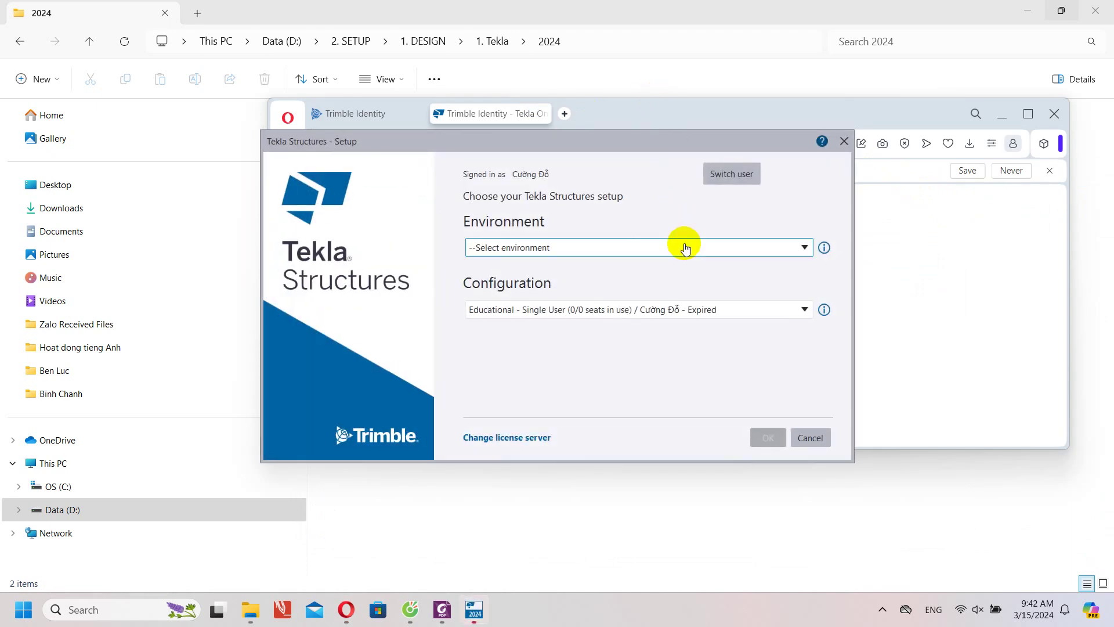
Set the environment to South-East Asia and choose the expired Educational - Single User configuration.
{"action": "left_click", "coordinate": [684, 248]}
{"action": "left_click", "coordinate": [685, 246]}
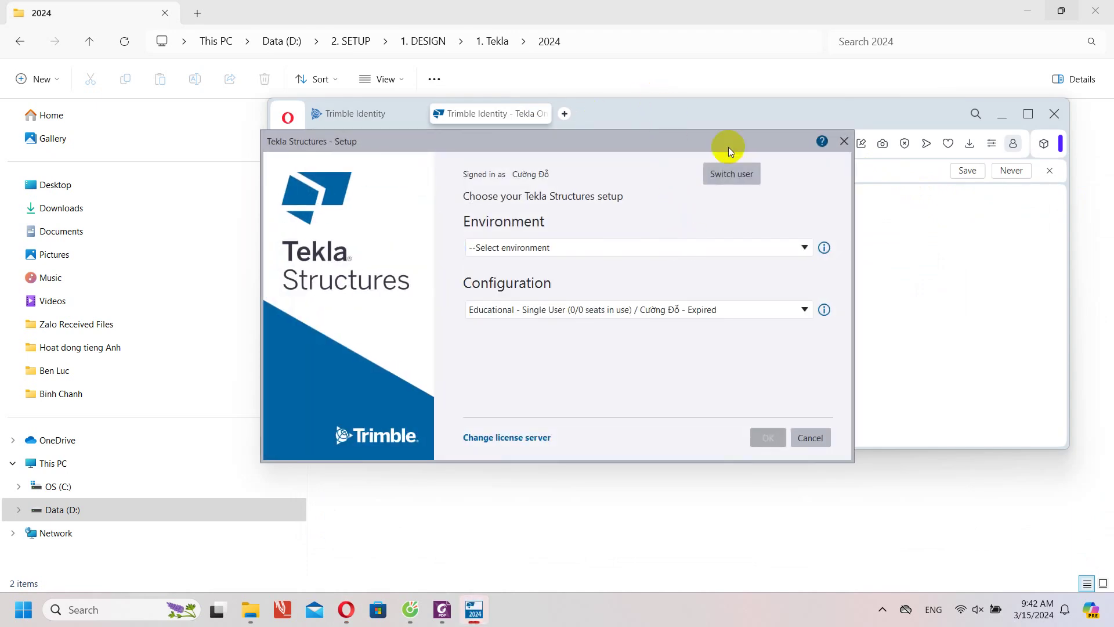
{"action": "left_click", "coordinate": [607, 248]}
{"action": "left_click", "coordinate": [528, 312]}
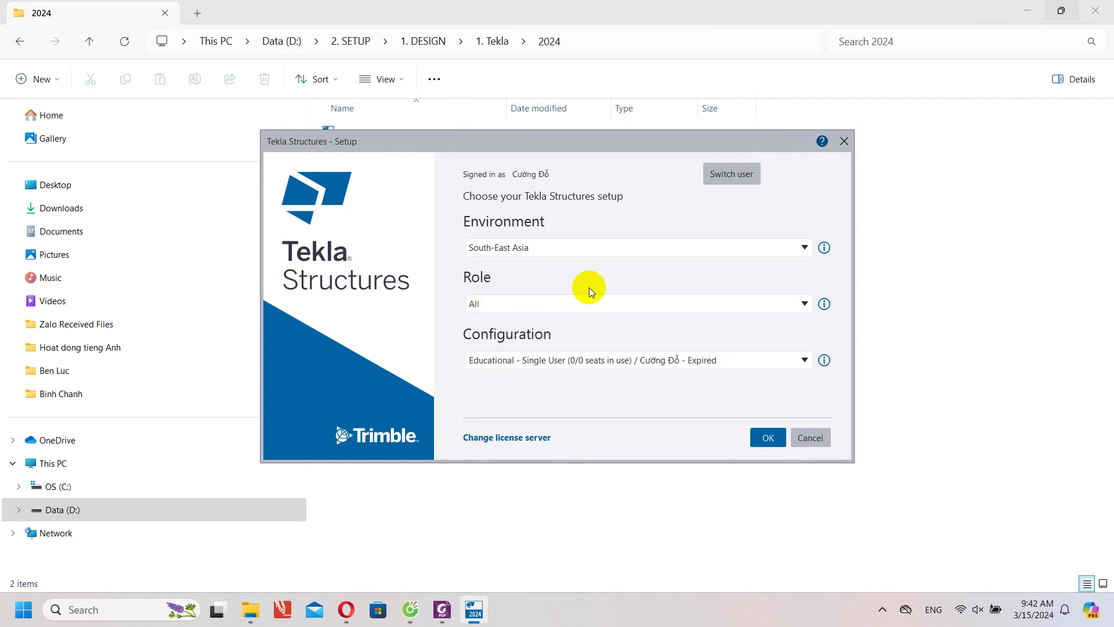
{"action": "left_click", "coordinate": [641, 359]}
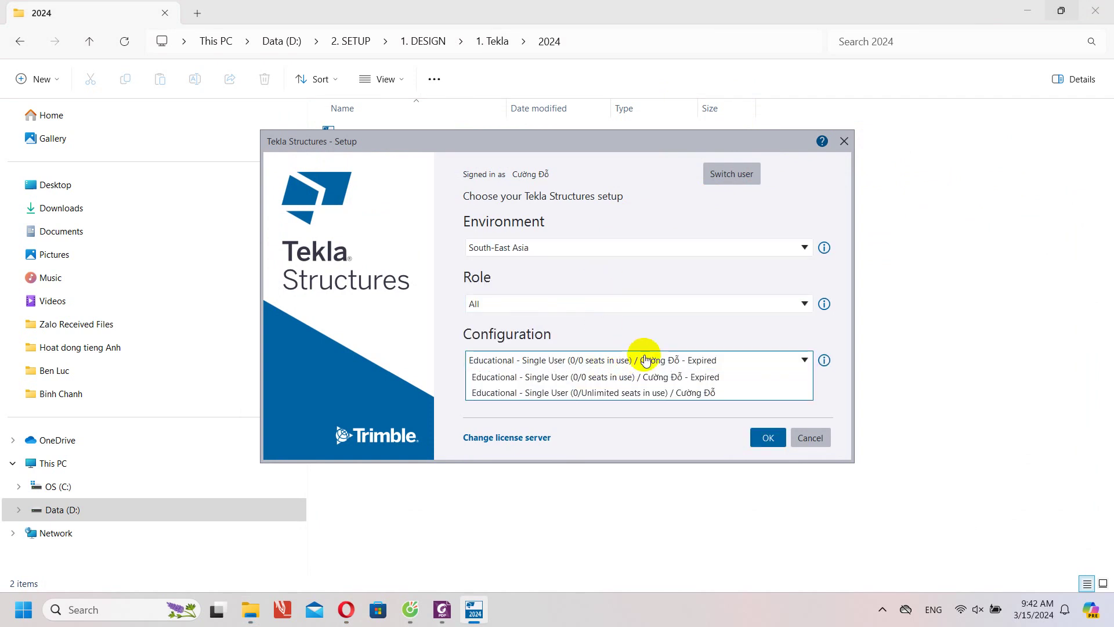
{"action": "left_click", "coordinate": [727, 378]}
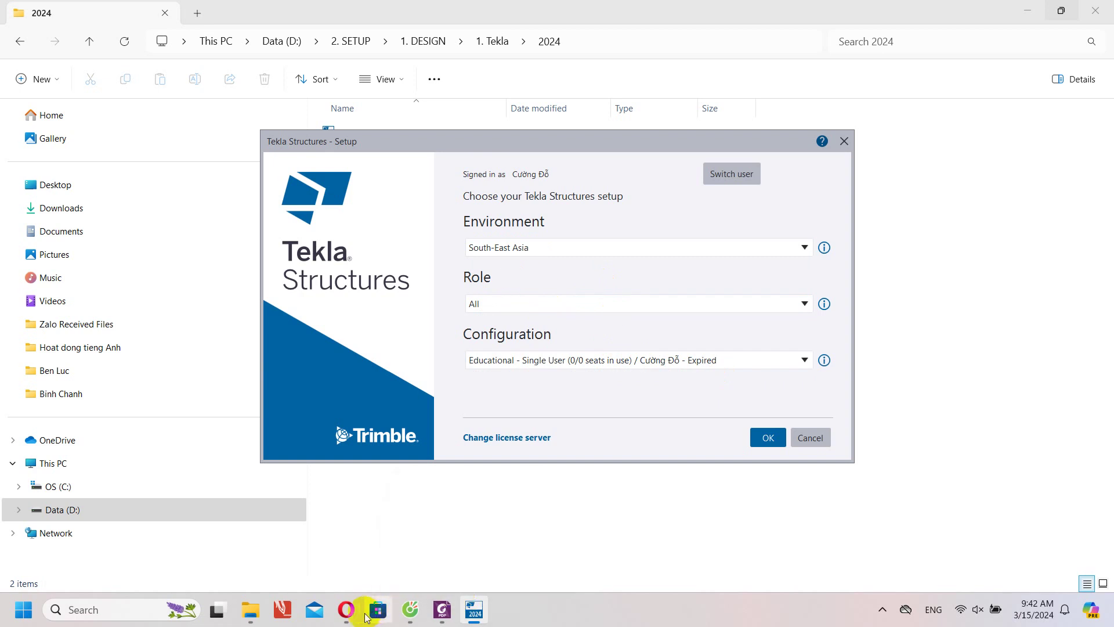
Switch to the Opera browser, reposition its window and close the Trimble Identity sign-in page.
{"action": "left_click", "coordinate": [355, 612]}
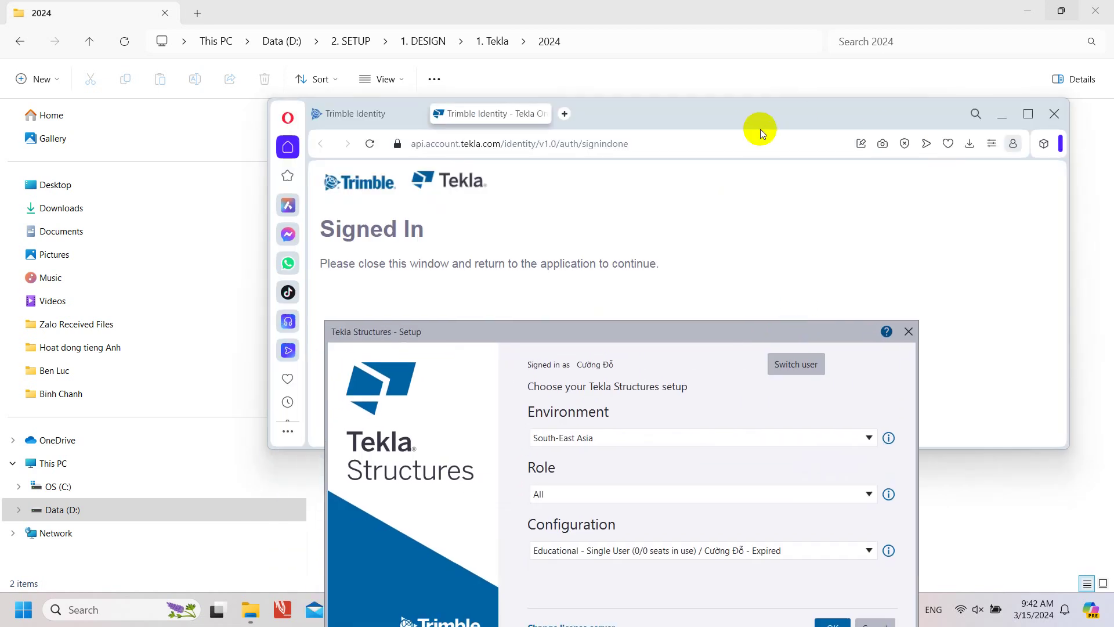
{"action": "left_click_drag", "start_coordinate": [762, 134], "coordinate": [685, 67]}
{"action": "left_click", "coordinate": [289, 47]}
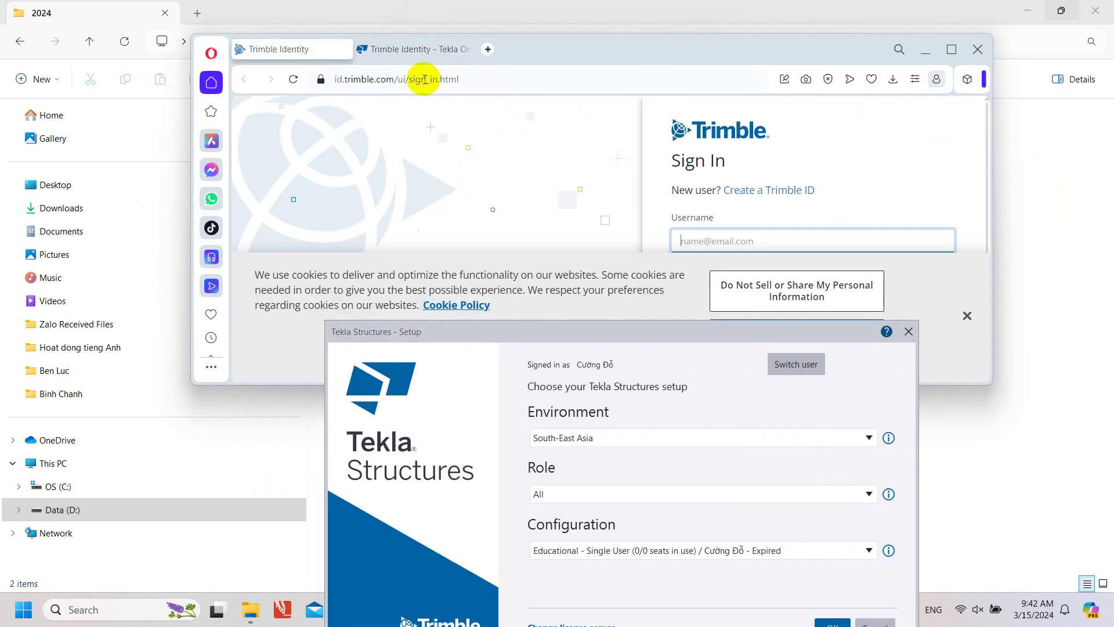
{"action": "left_click", "coordinate": [345, 49]}
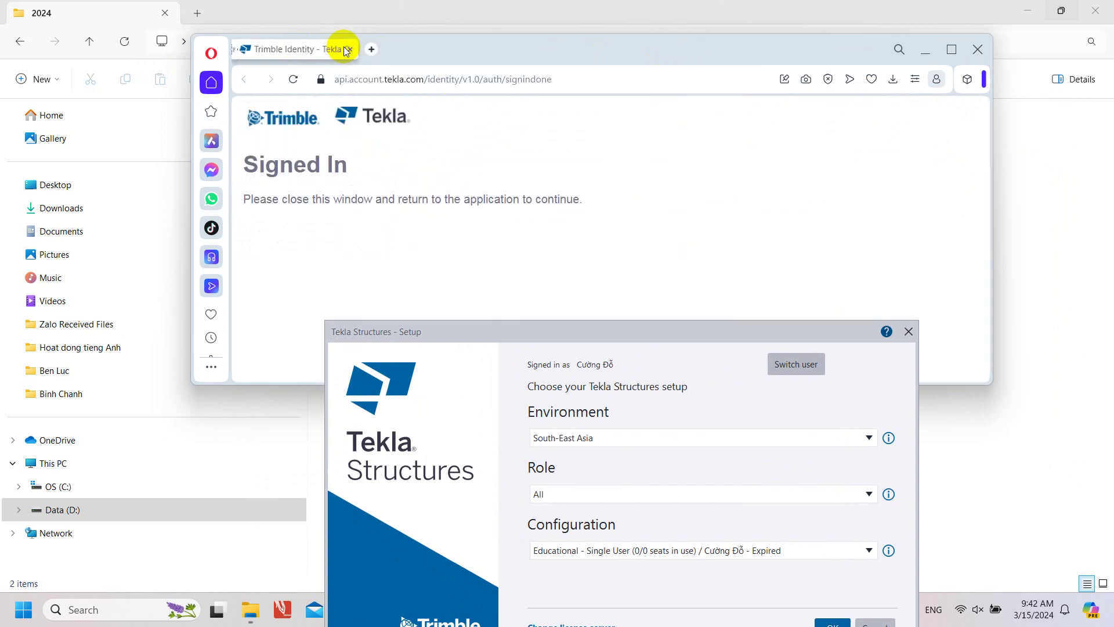
Open trimble.com in a new browser tab, with the Tekla Structures Setup dialog moved out of the way.
{"action": "left_click", "coordinate": [372, 50]}
{"action": "left_click_drag", "start_coordinate": [598, 337], "coordinate": [586, 387]}
{"action": "left_click", "coordinate": [407, 85]}
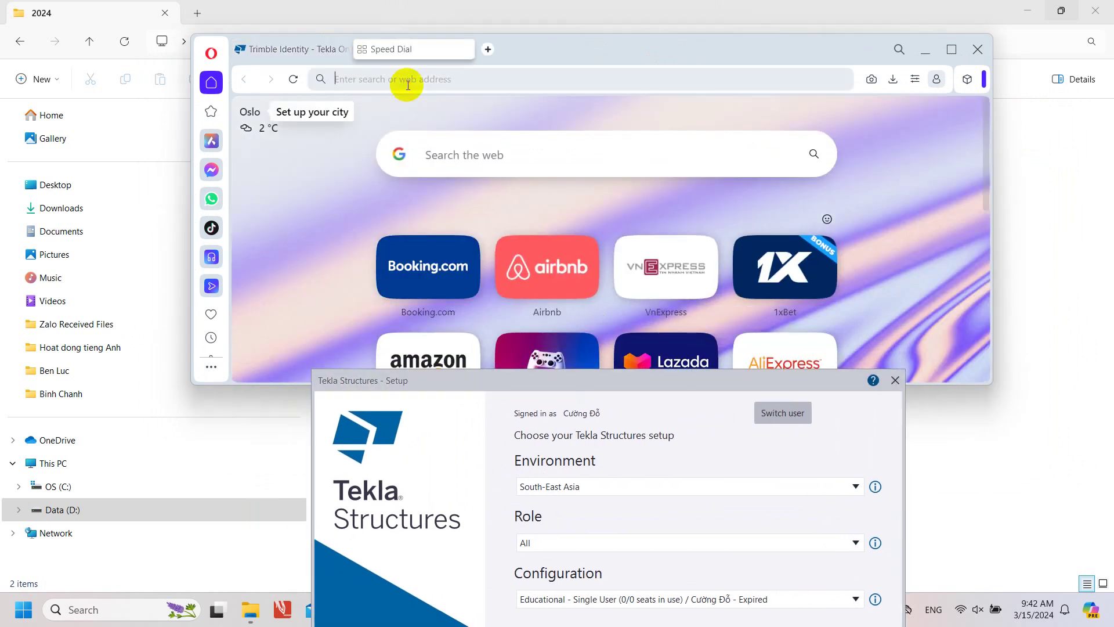
{"action": "type", "text": "t"}
{"action": "key", "text": "BackSpace"}
{"action": "type", "text": "tri"}
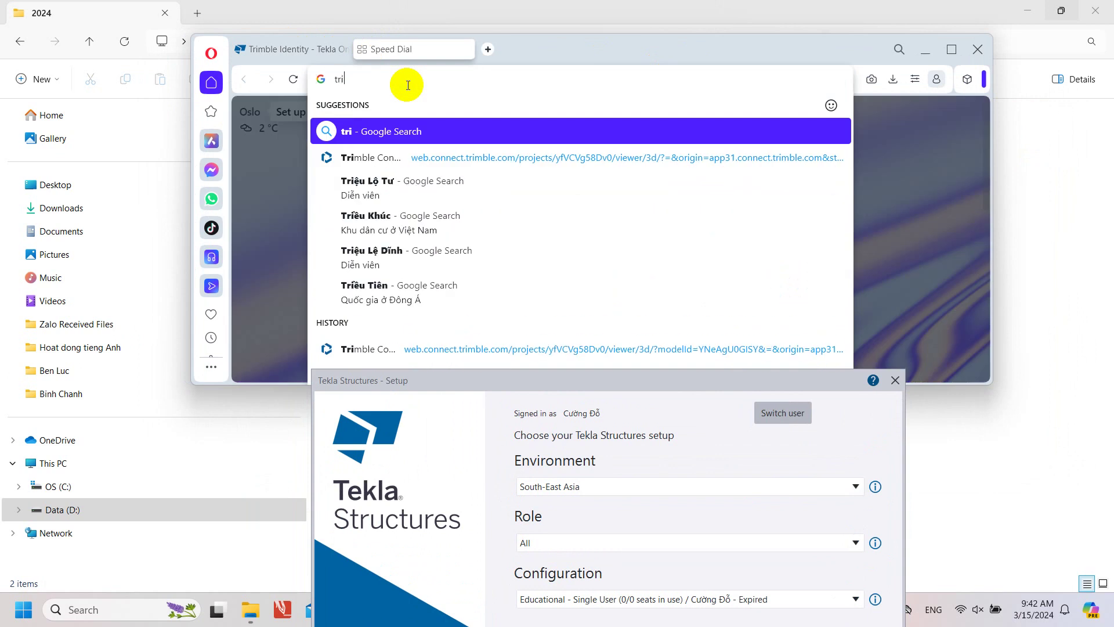
{"action": "type", "text": "mble.com"}
{"action": "key", "text": "Return"}
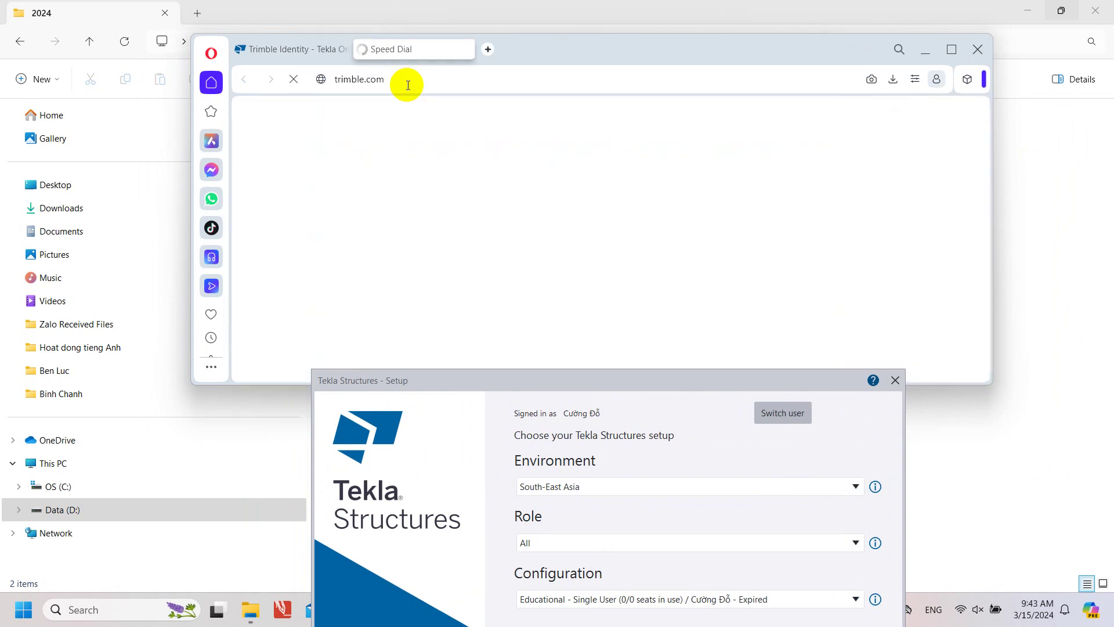
Open account.tekla.com in a new browser tab, copying the address from the Trimble Identity sign-in page.
{"action": "left_click", "coordinate": [319, 53]}
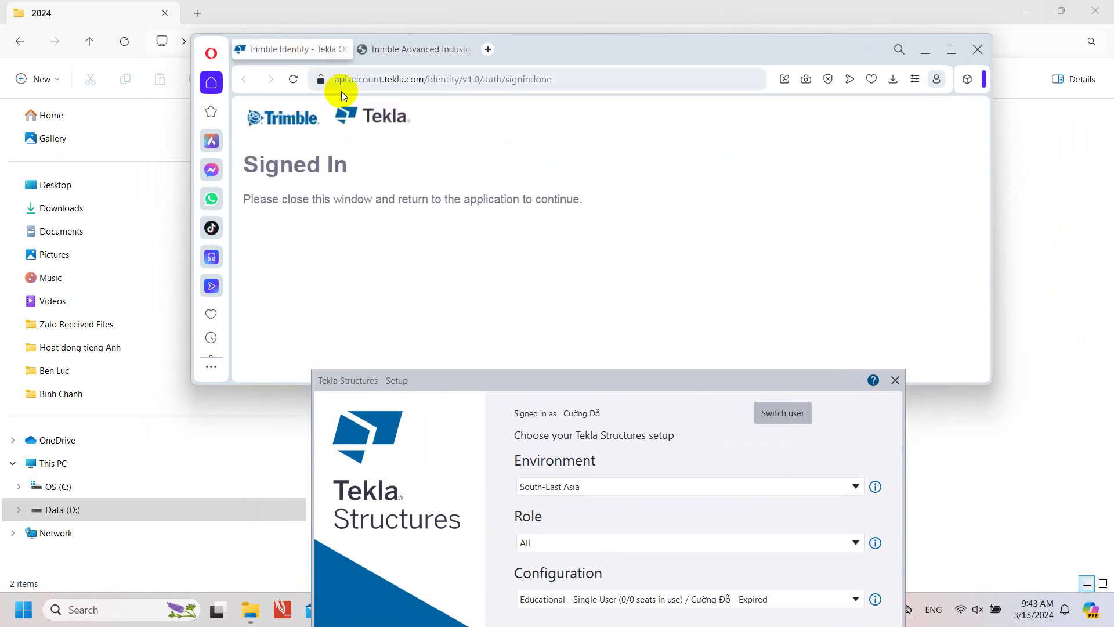
{"action": "left_click_drag", "start_coordinate": [424, 79], "coordinate": [349, 80]}
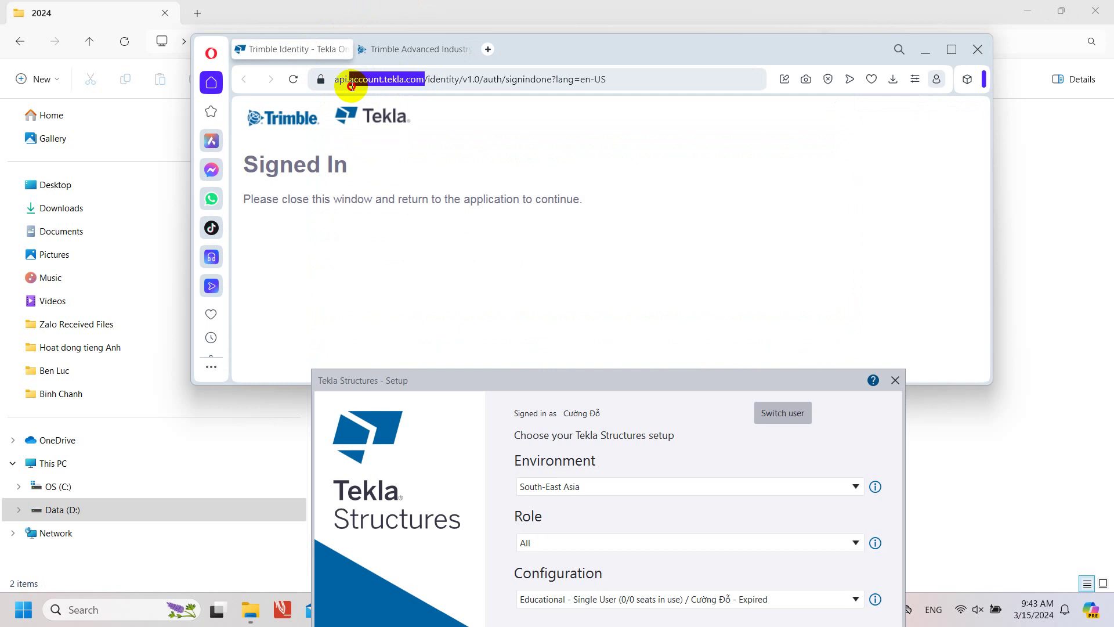
{"action": "key", "text": "ctrl+c"}
{"action": "left_click", "coordinate": [488, 48]}
{"action": "key", "text": "ctrl+v"}
{"action": "key", "text": "Return"}
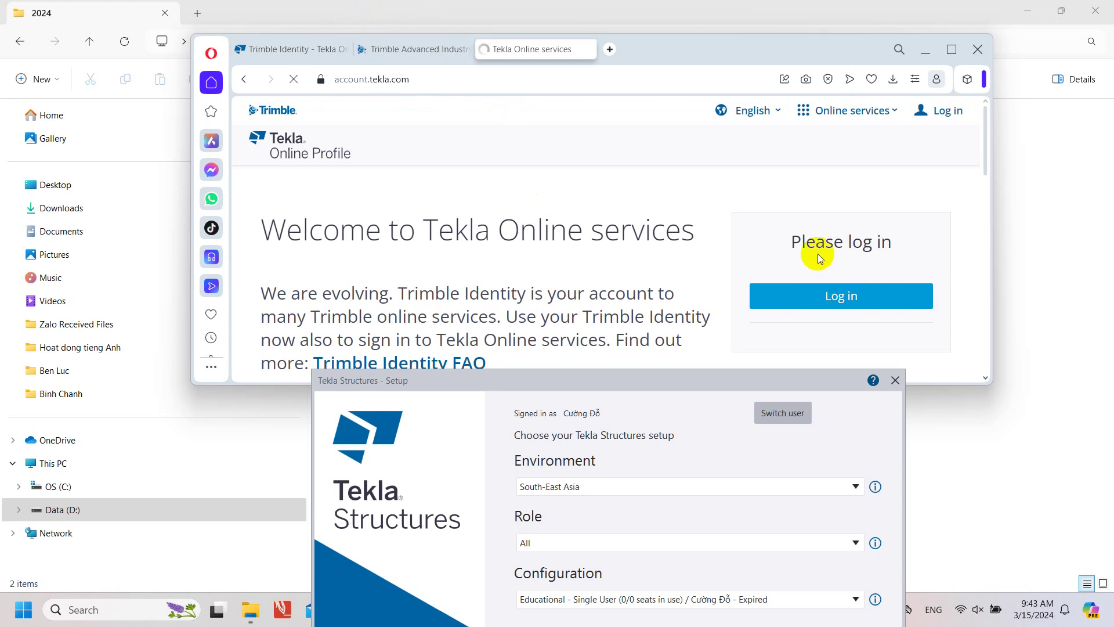
{"action": "scroll", "coordinate": [555, 225], "scroll_direction": "down", "scroll_amount": 3}
{"action": "scroll", "coordinate": [555, 225], "scroll_direction": "up", "scroll_amount": 3}
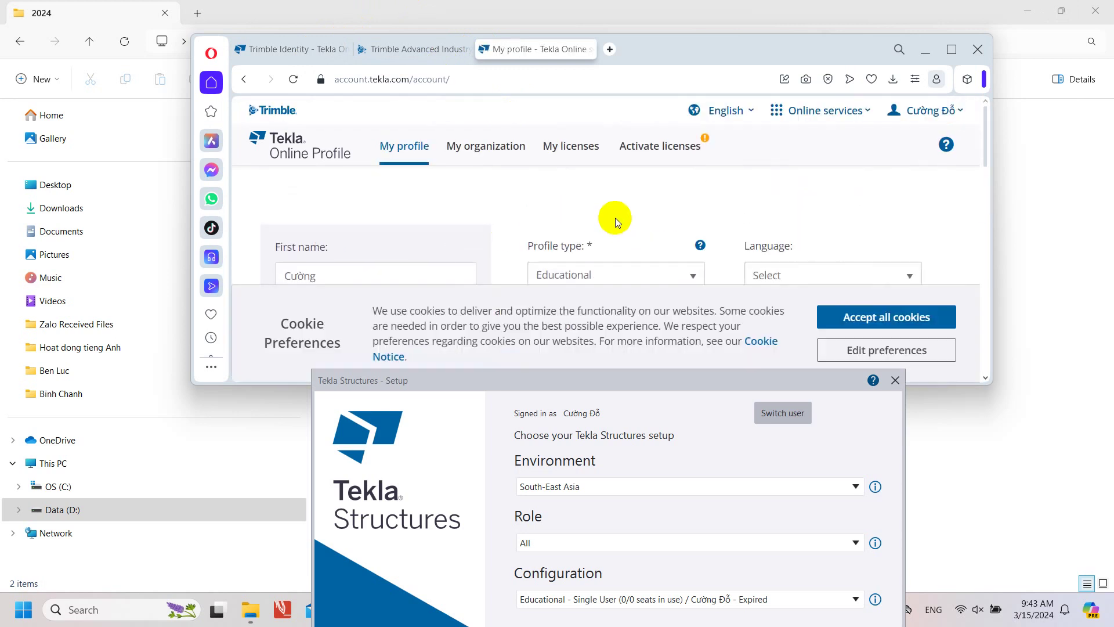
Open the license activation page of the Tekla Online Profile and accept all cookies, moving the Tekla Structures Setup dialog clear of it.
{"action": "left_click", "coordinate": [659, 148]}
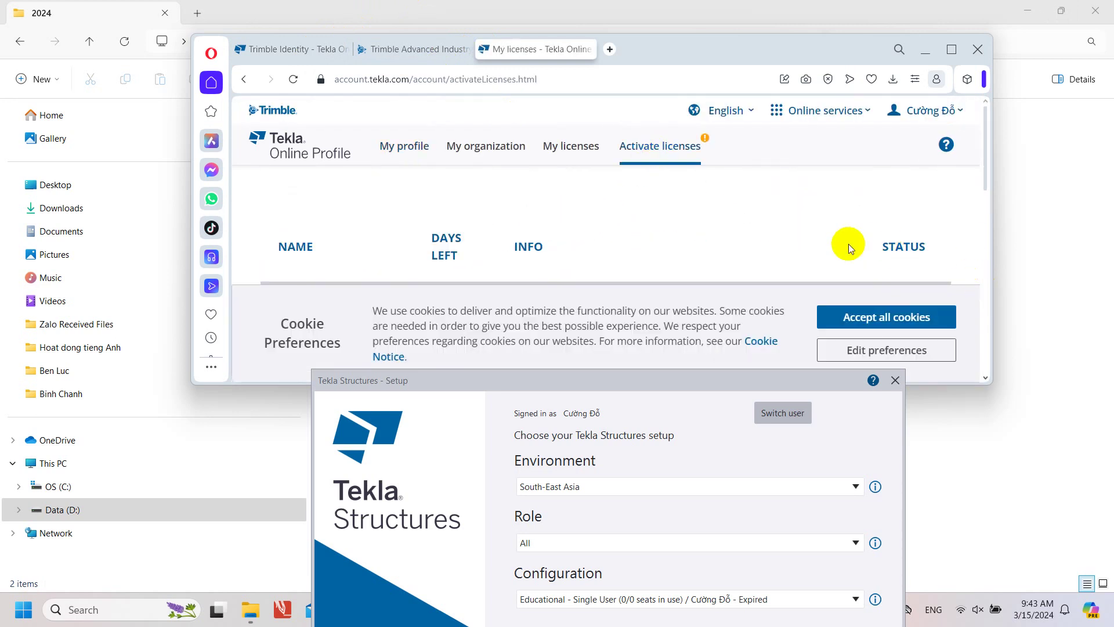
{"action": "left_click", "coordinate": [848, 314]}
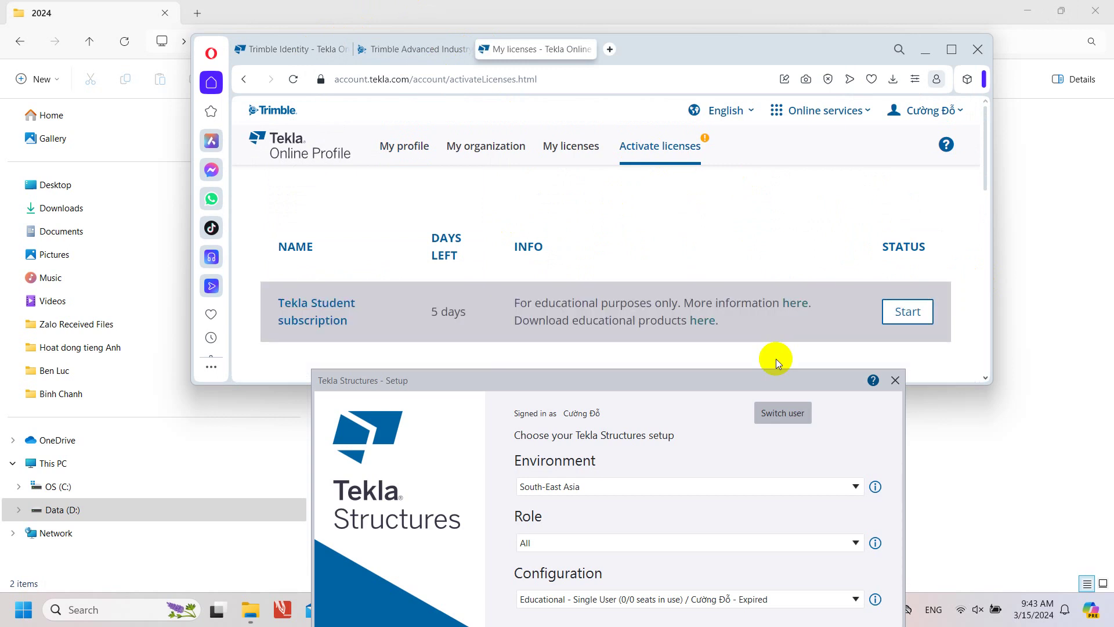
{"action": "left_click_drag", "start_coordinate": [707, 383], "coordinate": [711, 500]}
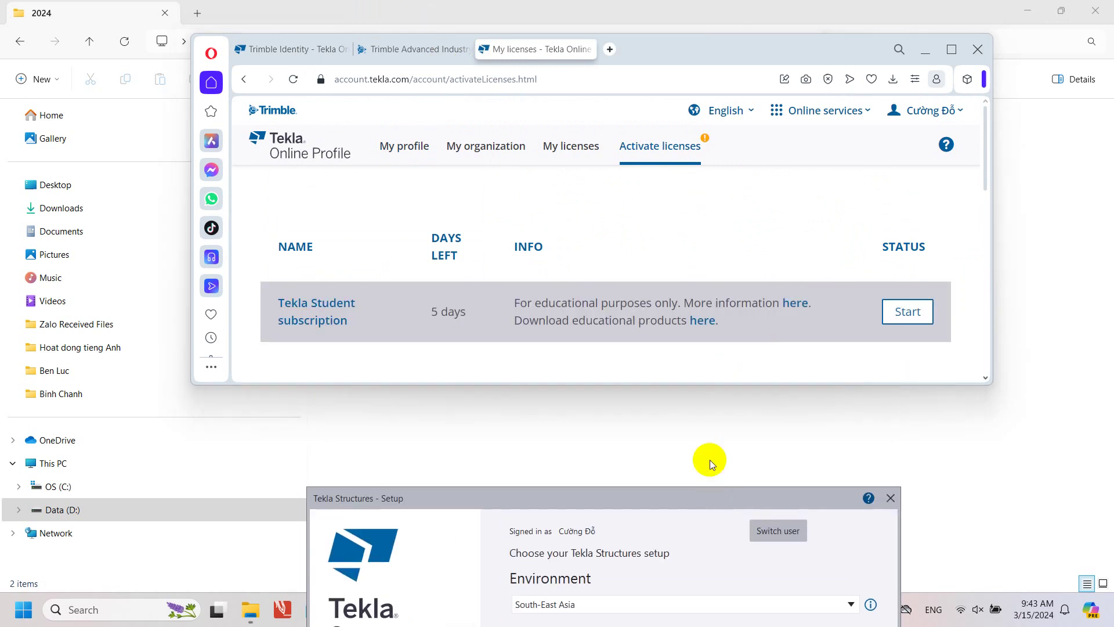
Start the Tekla Student subscription and accept its terms and conditions.
{"action": "left_click", "coordinate": [921, 319]}
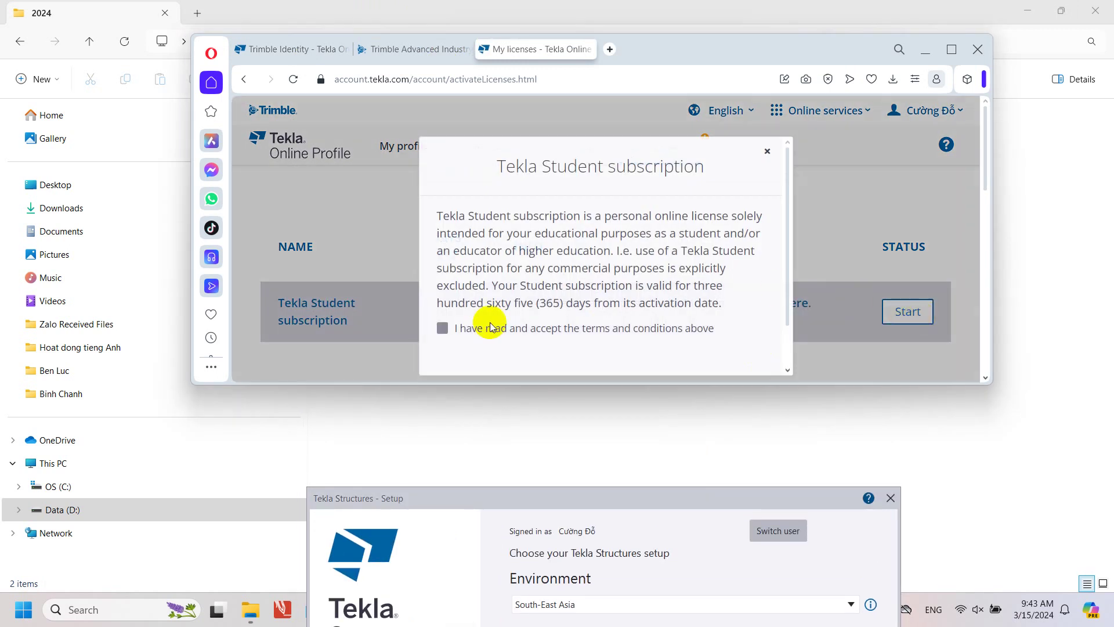
{"action": "left_click", "coordinate": [458, 328]}
{"action": "scroll", "coordinate": [560, 296], "scroll_direction": "down", "scroll_amount": 1}
{"action": "left_click", "coordinate": [630, 338]}
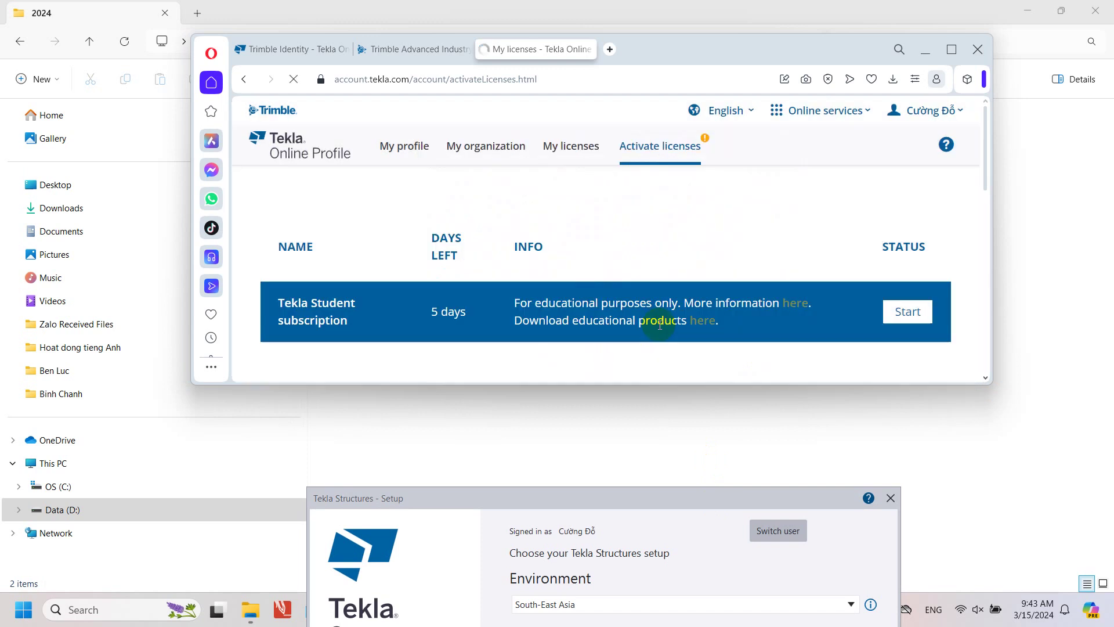
{"action": "scroll", "coordinate": [794, 268], "scroll_direction": "down", "scroll_amount": 3}
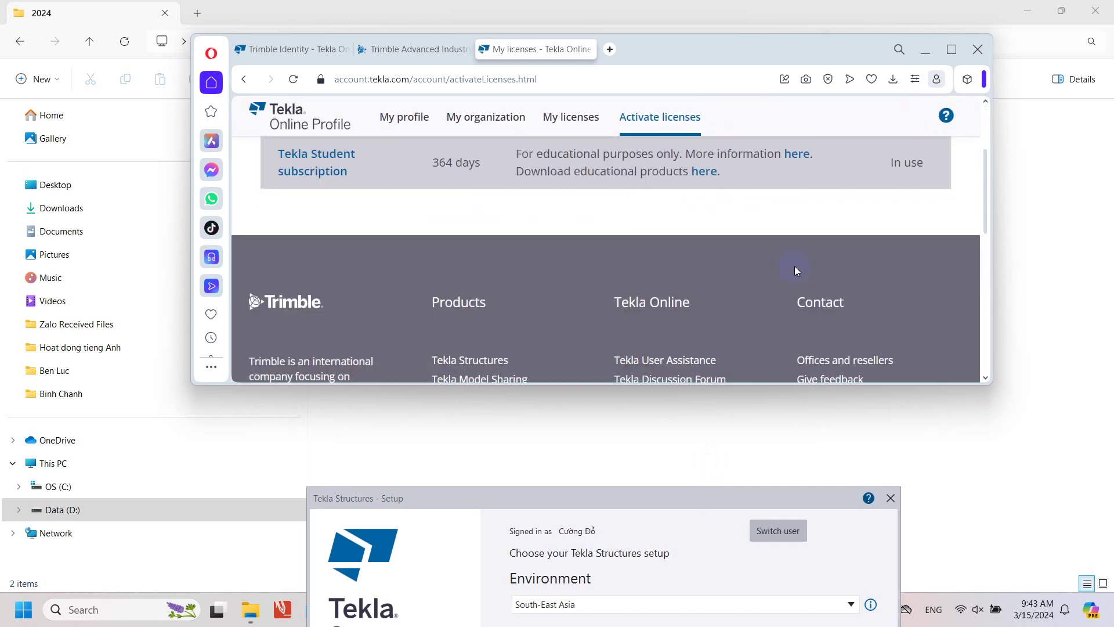
Close the Tekla Structures Setup dialog, relaunch Tekla Structures 2024 and dismiss its Sign in dialog.
{"action": "left_click", "coordinate": [891, 498]}
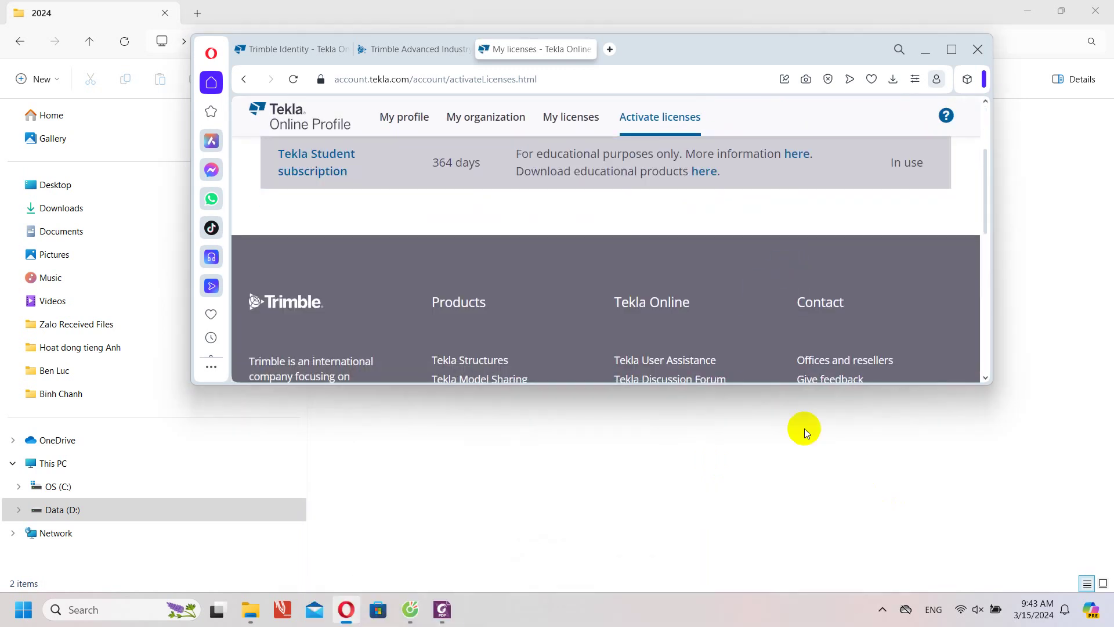
{"action": "left_click", "coordinate": [112, 608]}
{"action": "type", "text": "te"}
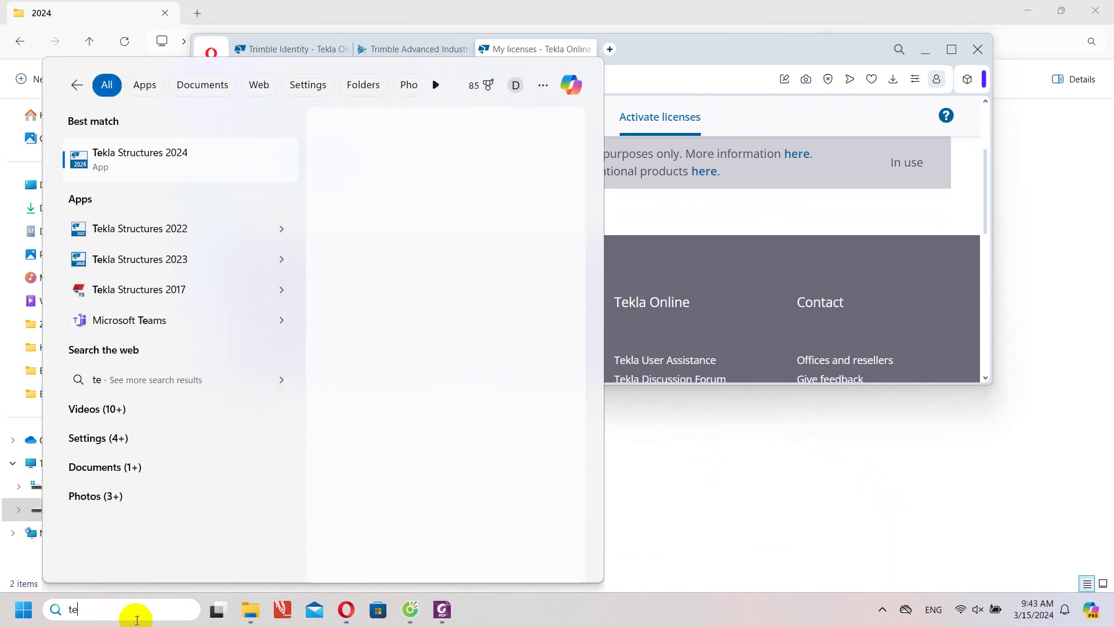
{"action": "type", "text": "kla"}
{"action": "left_click", "coordinate": [181, 157]}
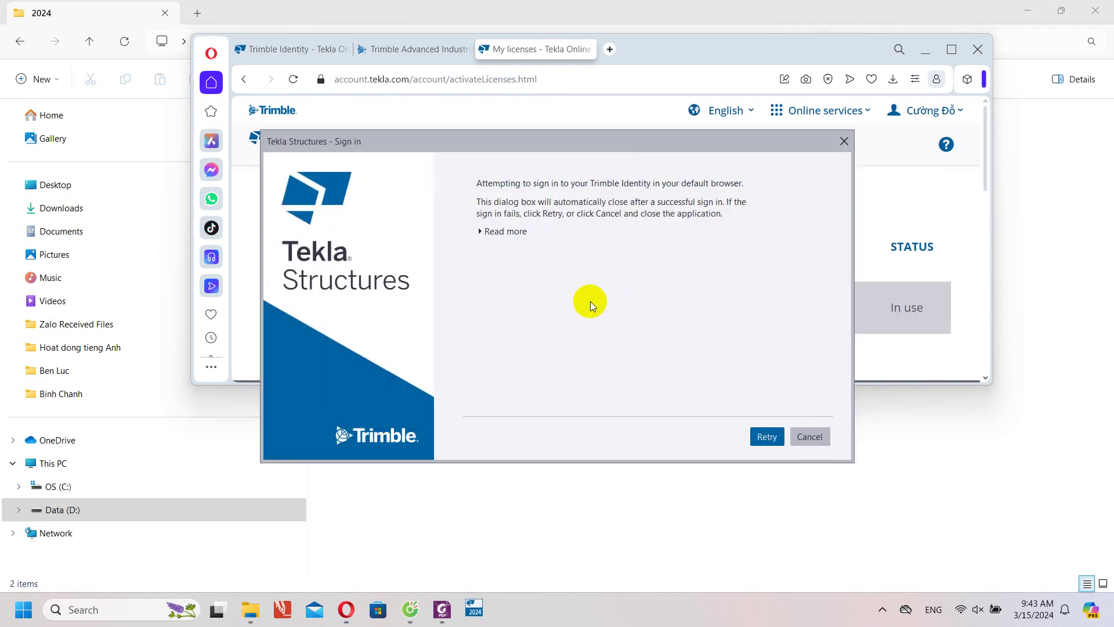
{"action": "left_click", "coordinate": [844, 145]}
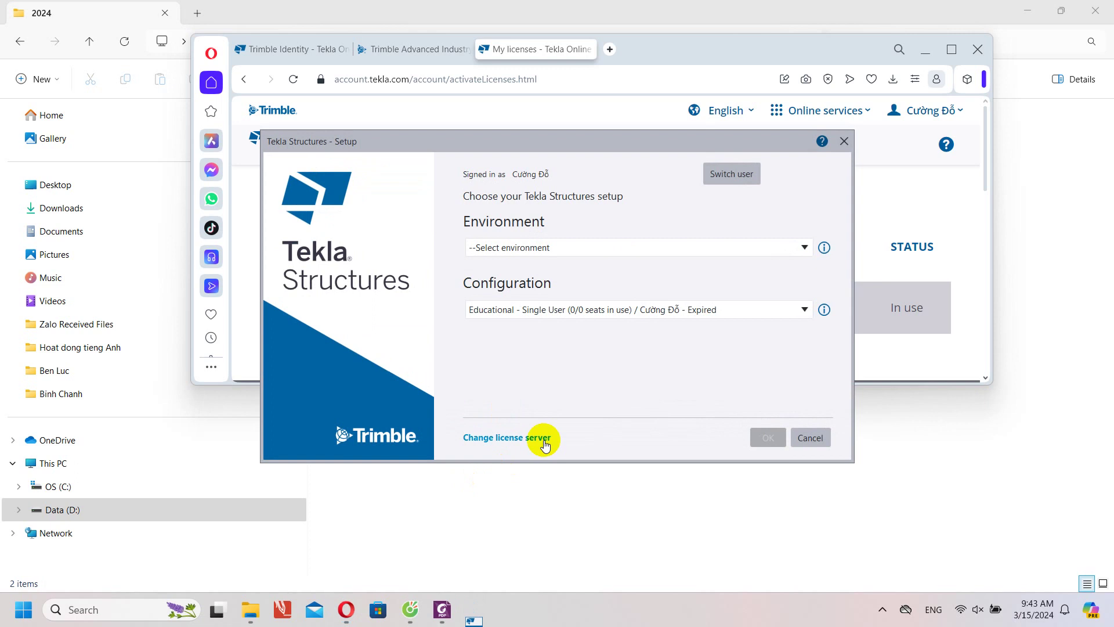
Set the environment to South-East Asia and the configuration to Educational - Single User with unlimited seats, and confirm the setup.
{"action": "left_click", "coordinate": [550, 252]}
{"action": "left_click", "coordinate": [523, 311]}
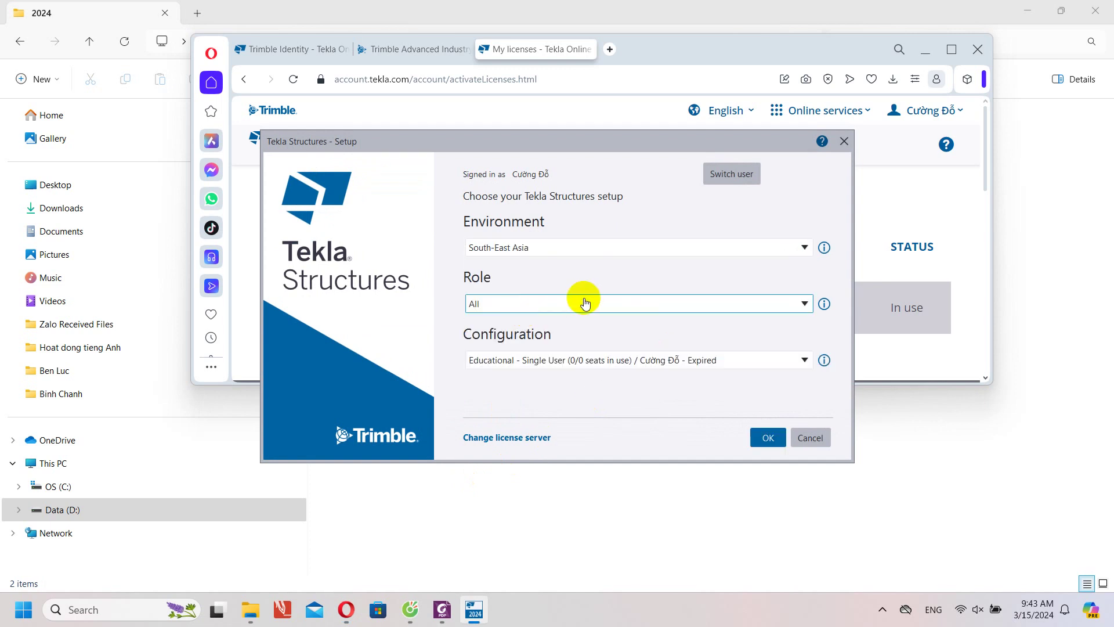
{"action": "left_click", "coordinate": [620, 365]}
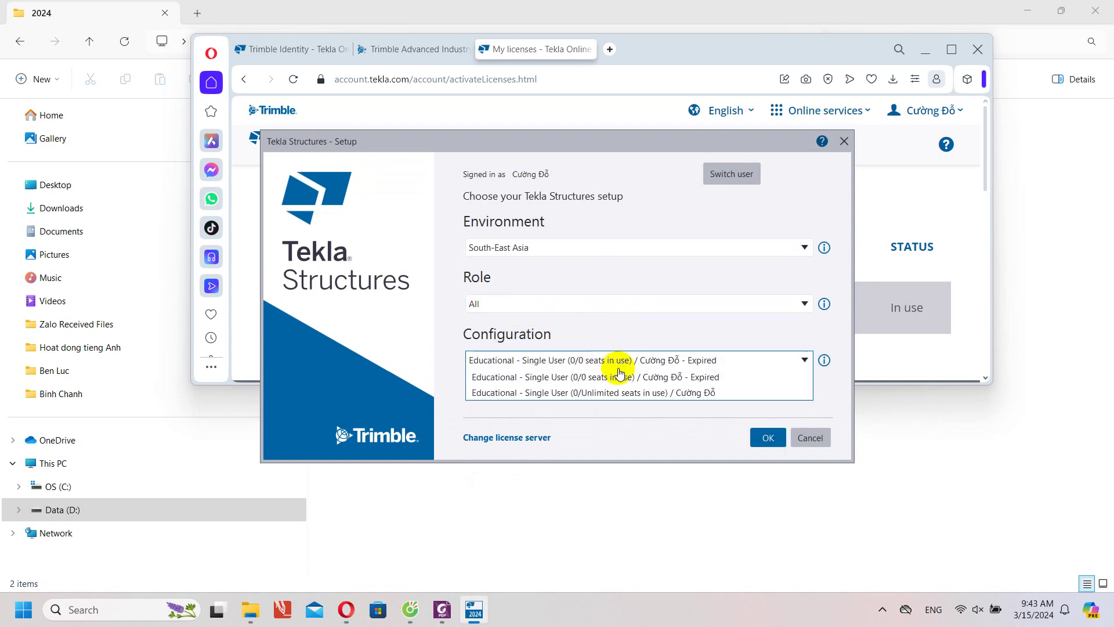
{"action": "left_click", "coordinate": [667, 394]}
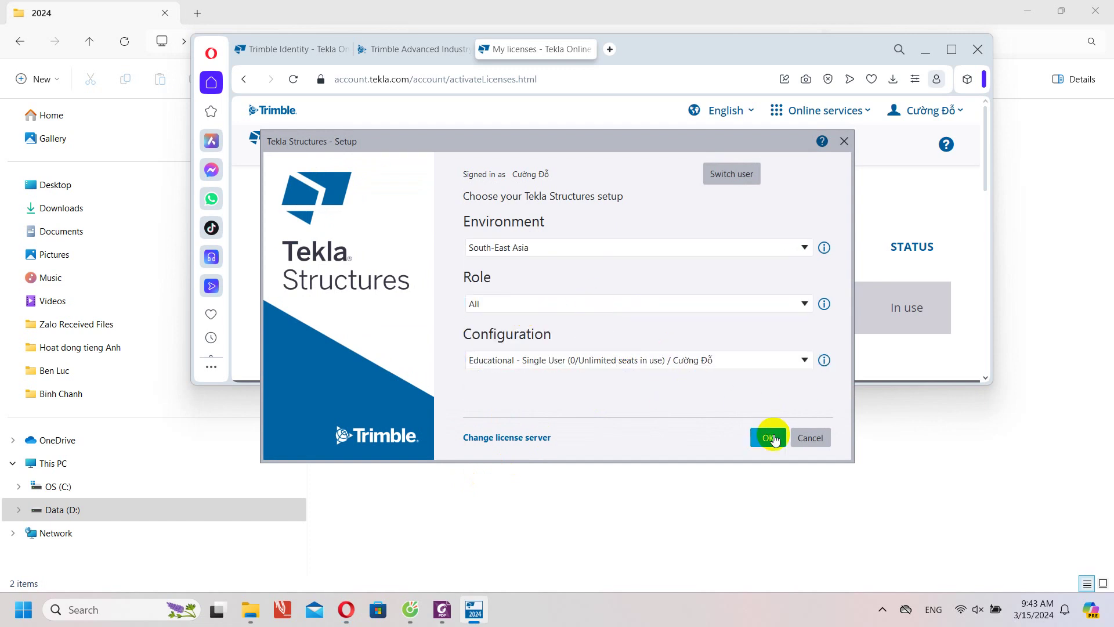
{"action": "key", "text": "Return"}
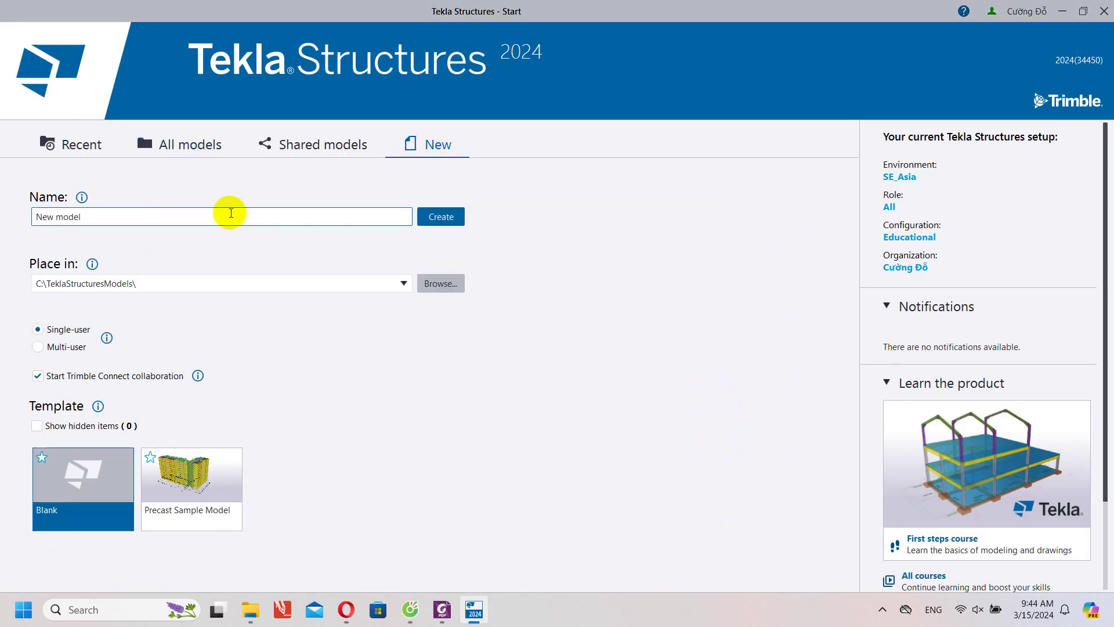
Create a new model named Test Tekla Structures 2024 with Trimble Connect collaboration turned off.
{"action": "left_click_drag", "start_coordinate": [229, 216], "coordinate": [13, 215]}
{"action": "type", "text": "Test"}
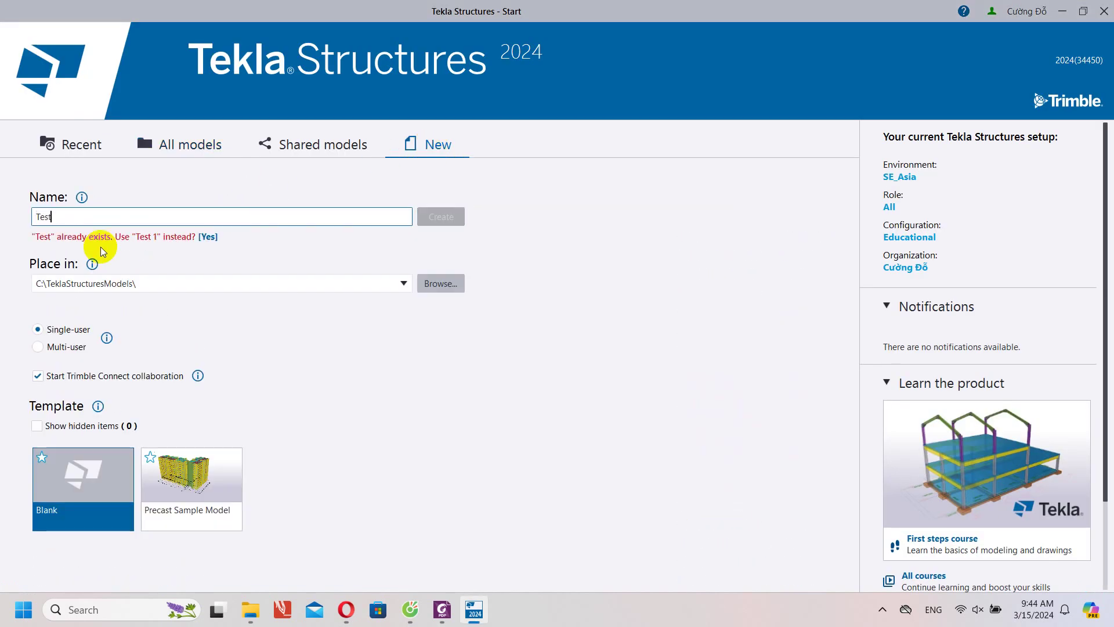
{"action": "type", "text": " Tekla Structtu"}
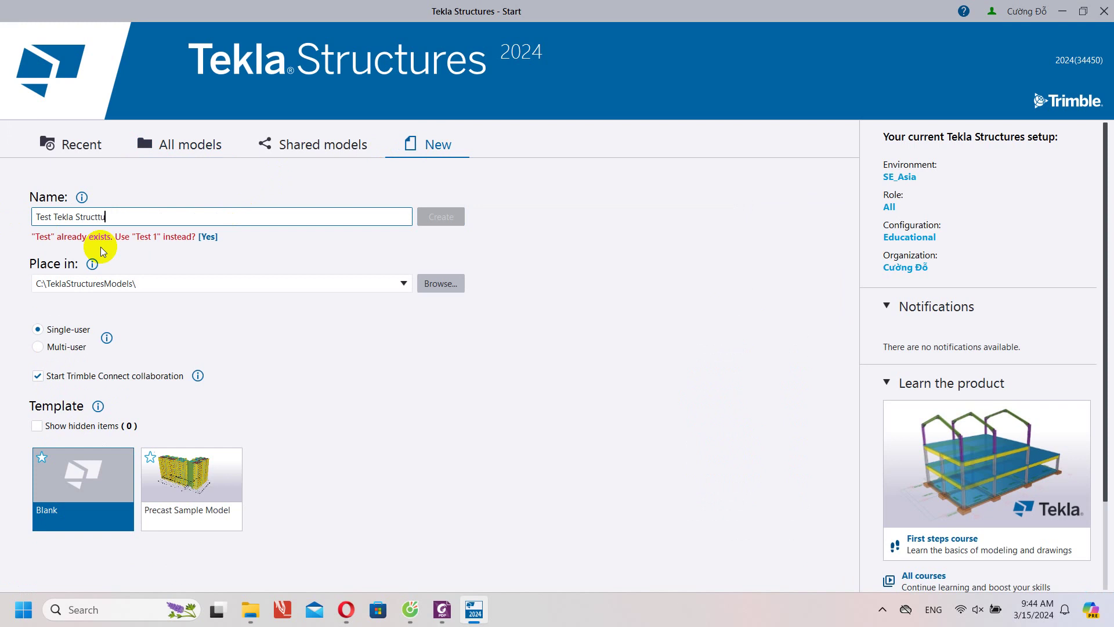
{"action": "key", "text": "BackSpace"}
{"action": "key", "text": "BackSpace"}
{"action": "type", "text": "ures"}
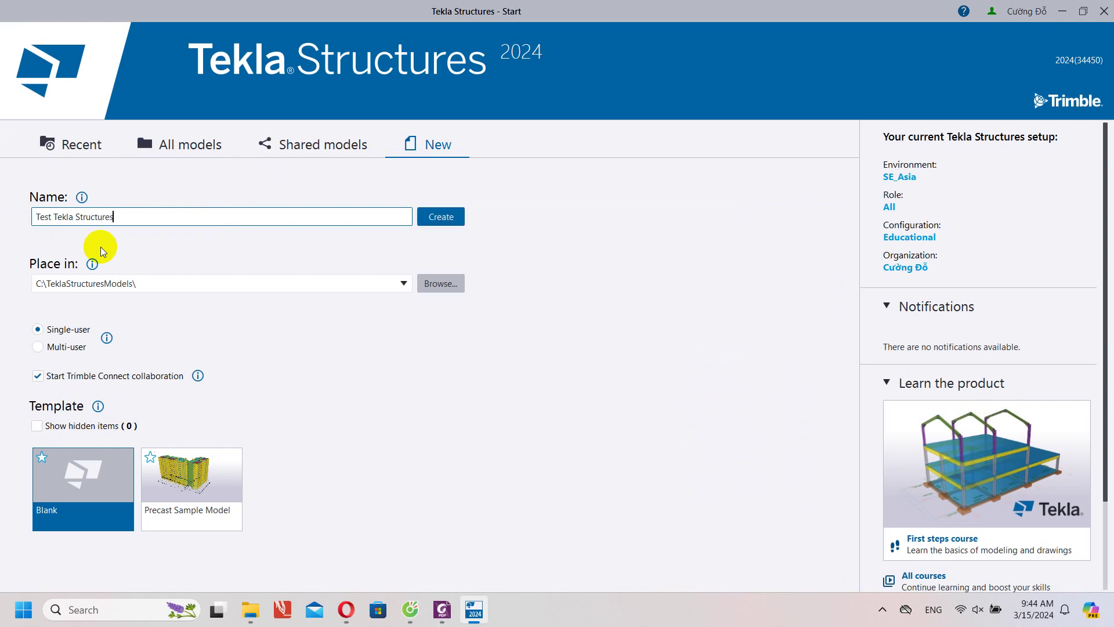
{"action": "type", "text": " 2024"}
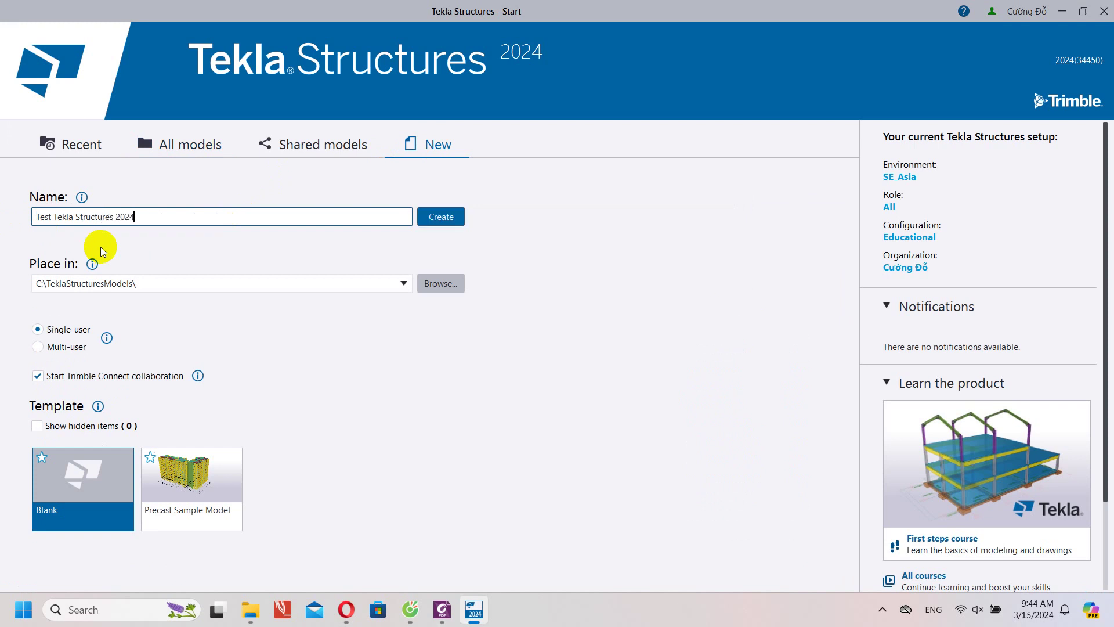
{"action": "left_click", "coordinate": [38, 377]}
{"action": "left_click", "coordinate": [438, 218]}
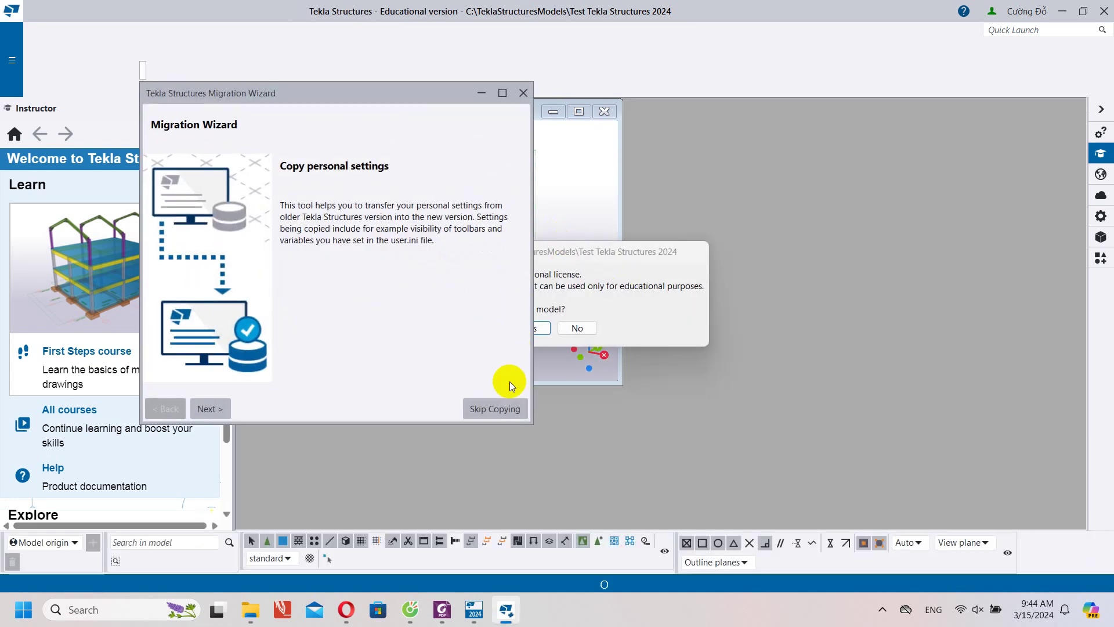
Copy all personal settings from version 2017 to 2024.0 with the Migration Wizard and close the wizard.
{"action": "left_click", "coordinate": [224, 411]}
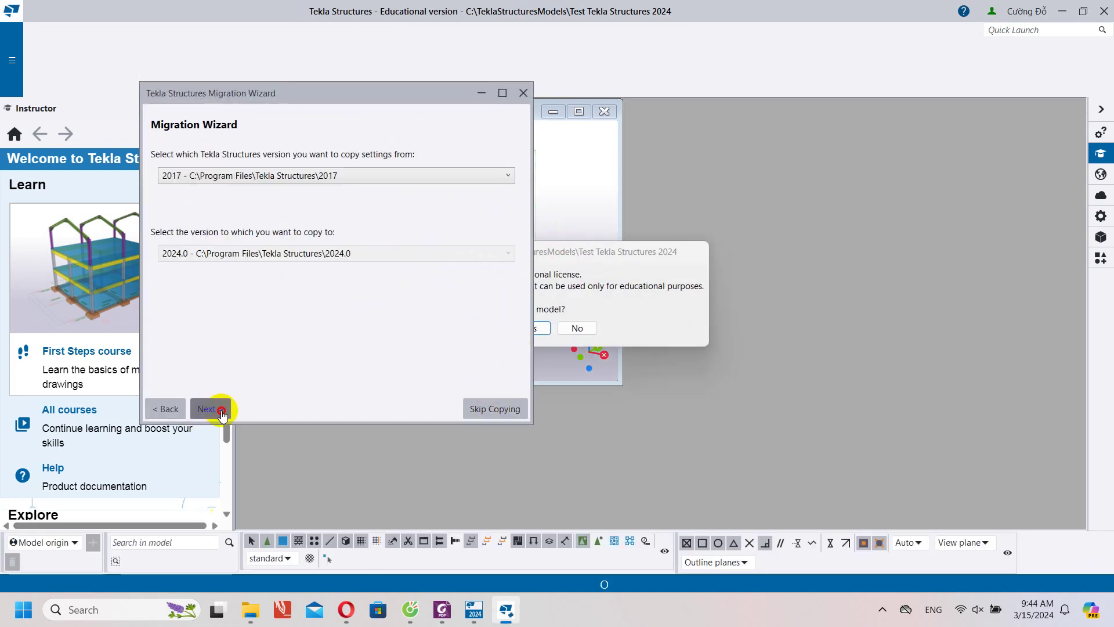
{"action": "left_click", "coordinate": [223, 411]}
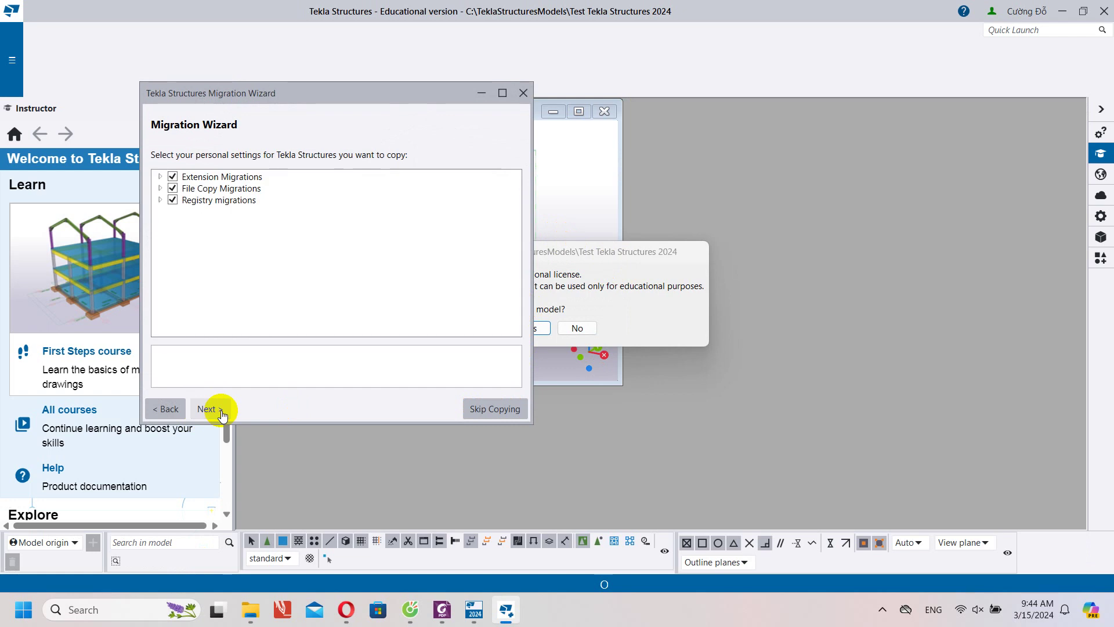
{"action": "left_click", "coordinate": [222, 411]}
{"action": "left_click", "coordinate": [222, 411]}
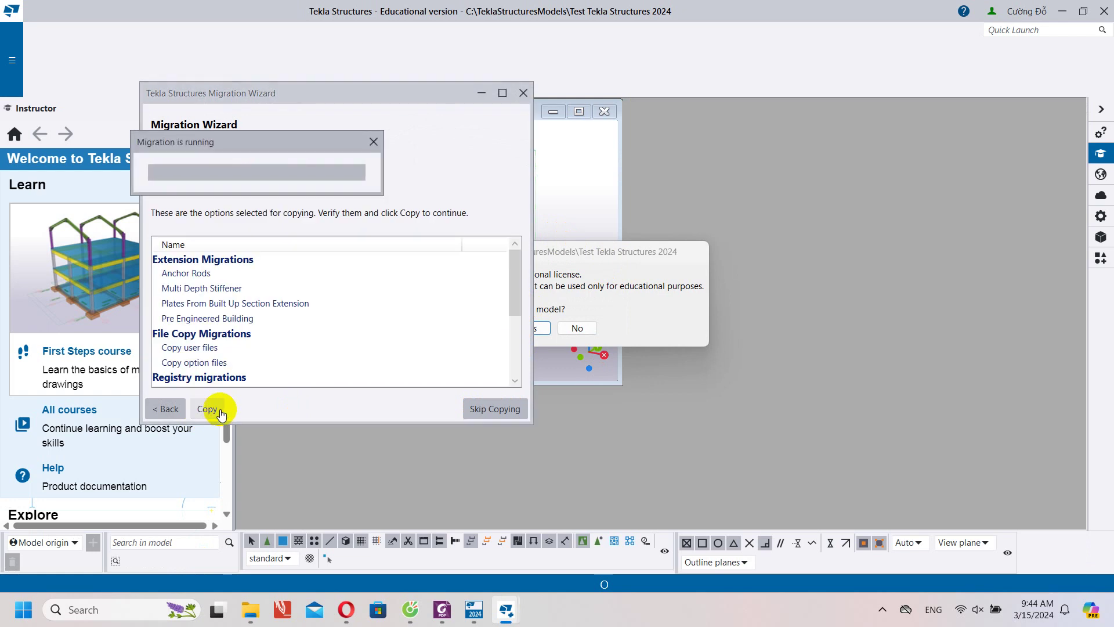
{"action": "left_click", "coordinate": [509, 409]}
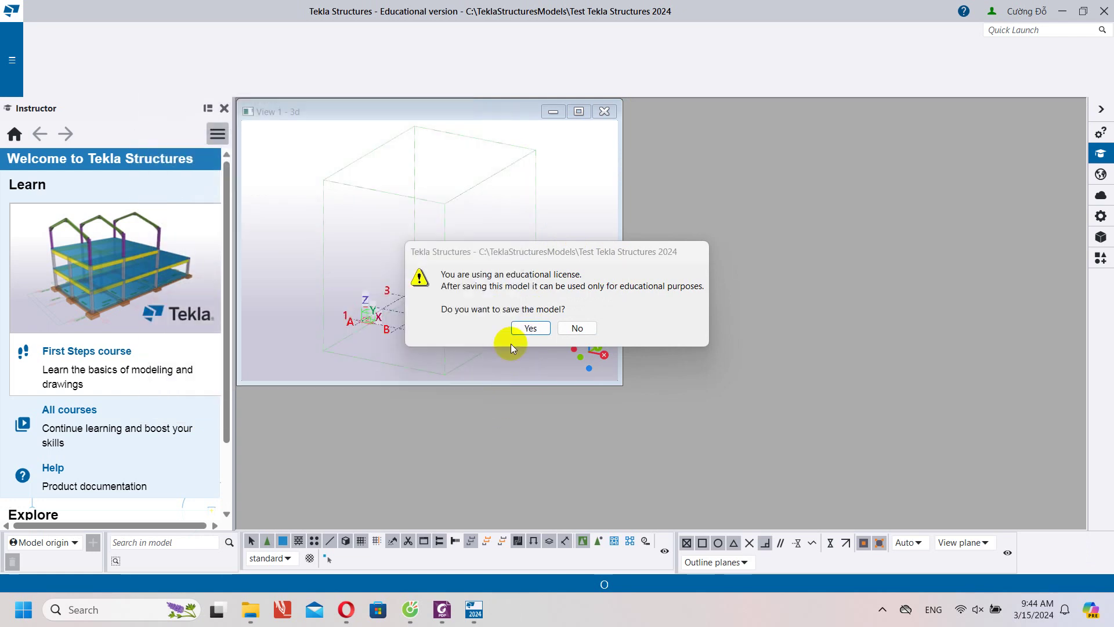
Agree to save the model under the educational license and activate the 3D view.
{"action": "left_click", "coordinate": [523, 330]}
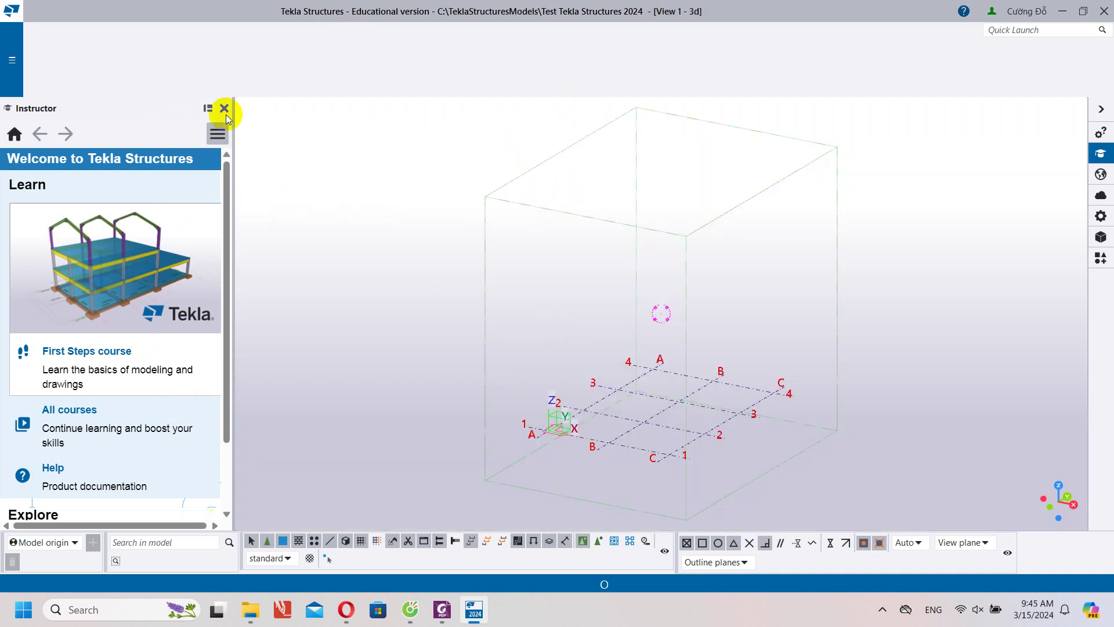
{"action": "left_click", "coordinate": [431, 177]}
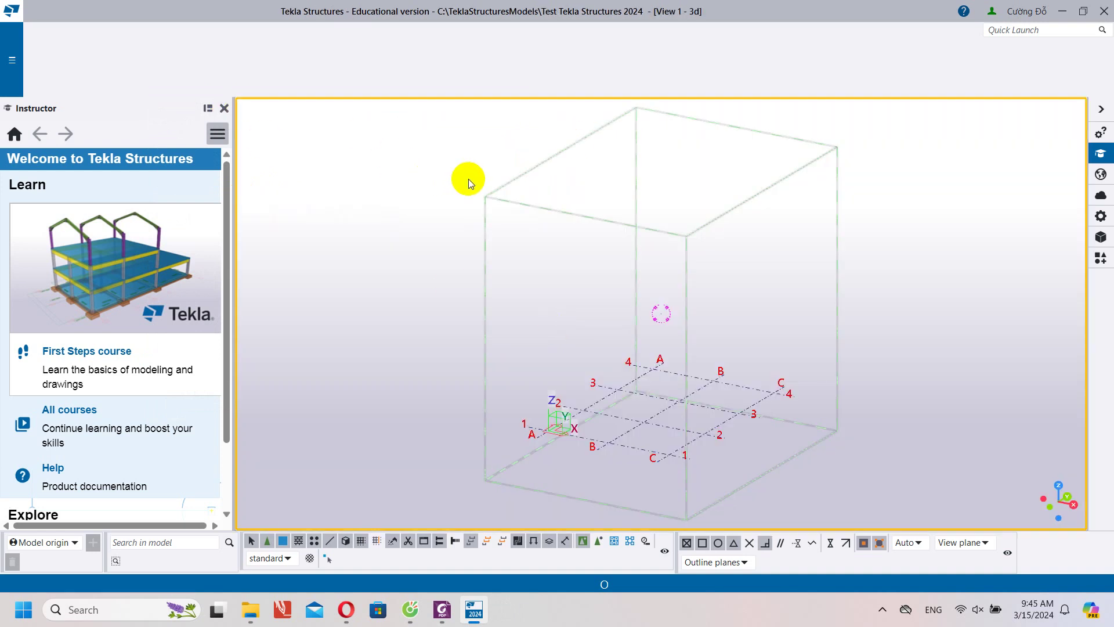
{"action": "scroll", "coordinate": [535, 187], "scroll_direction": "down", "scroll_amount": 2}
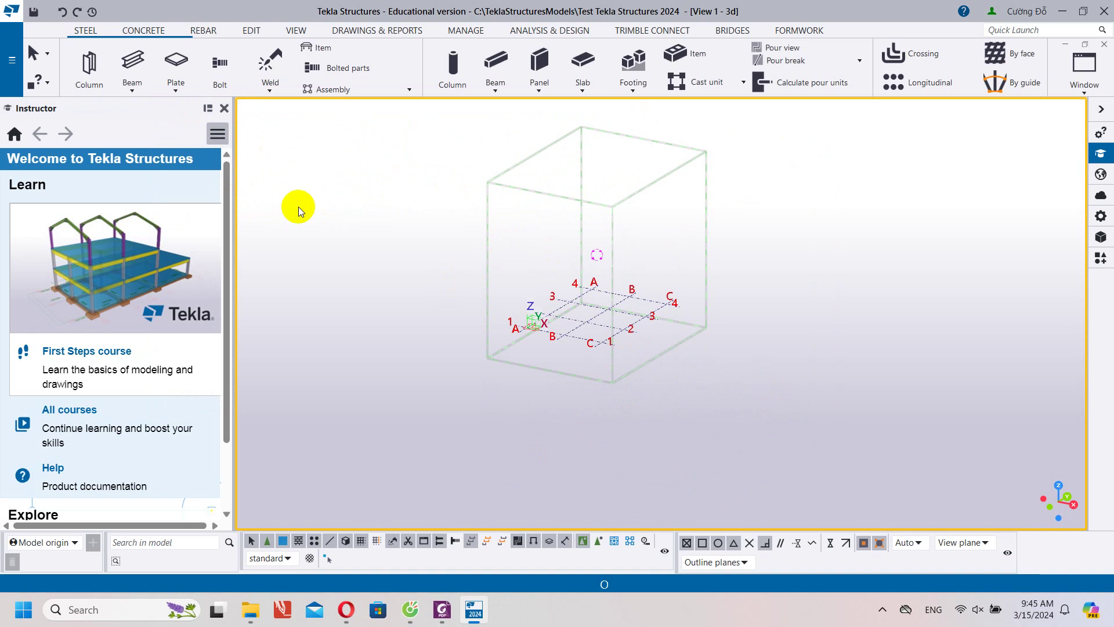